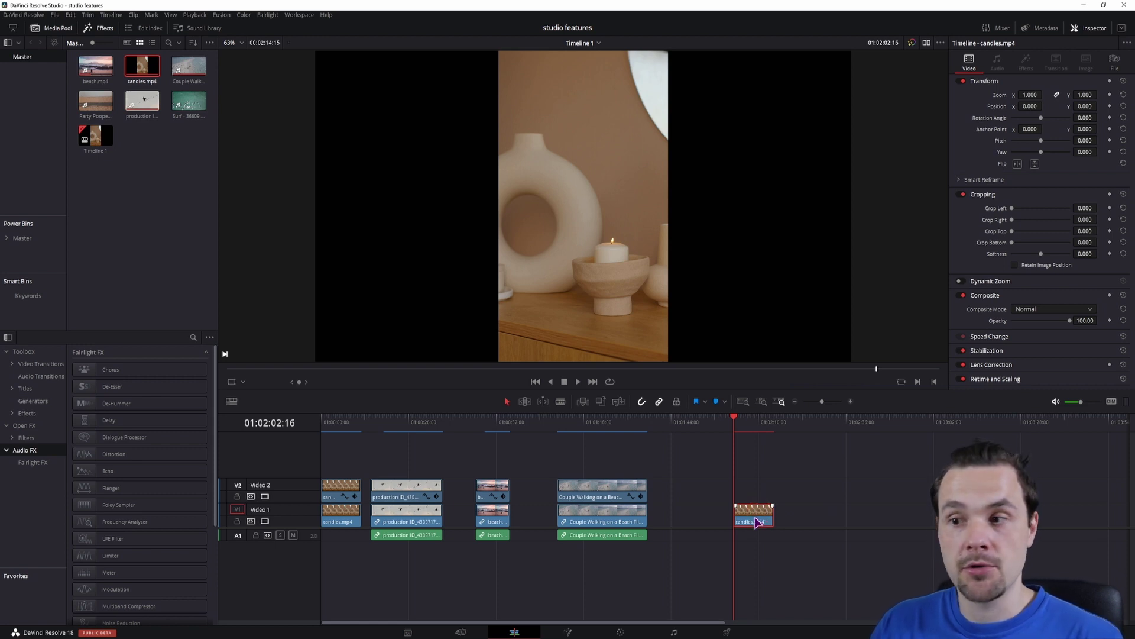
# Open the candles clip in Fusion, add a Merge node between MediaIn1 and MediaOut1, and place an unconnected Polygon node below it
pyautogui.click(568, 633)
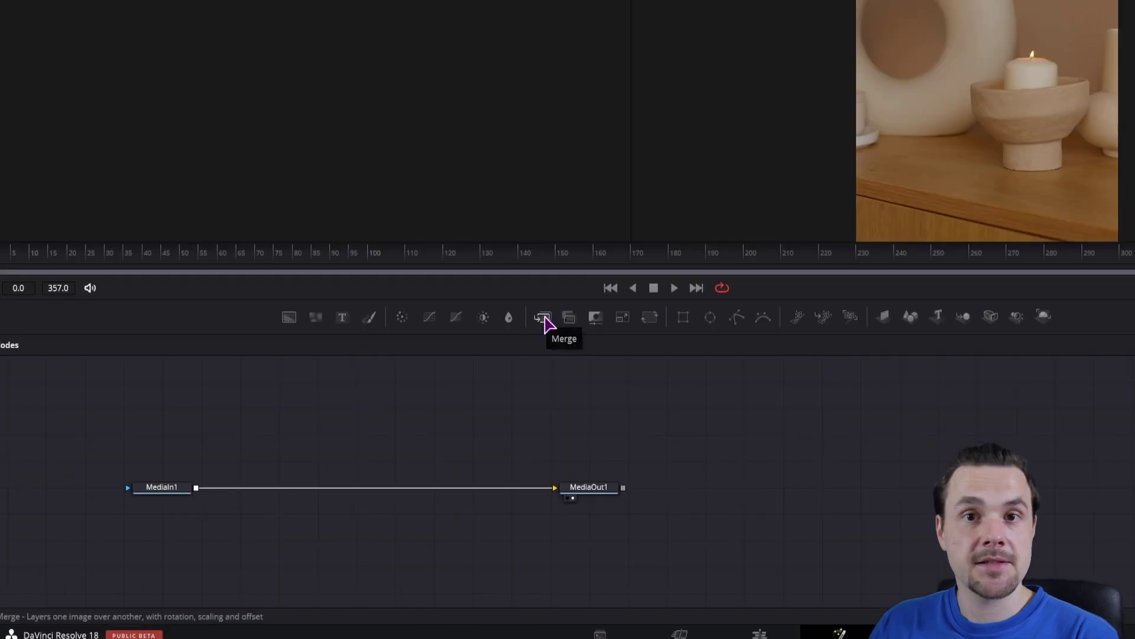
pyautogui.moveTo(544, 318); pyautogui.dragTo(358, 491)
pyautogui.click(395, 444)
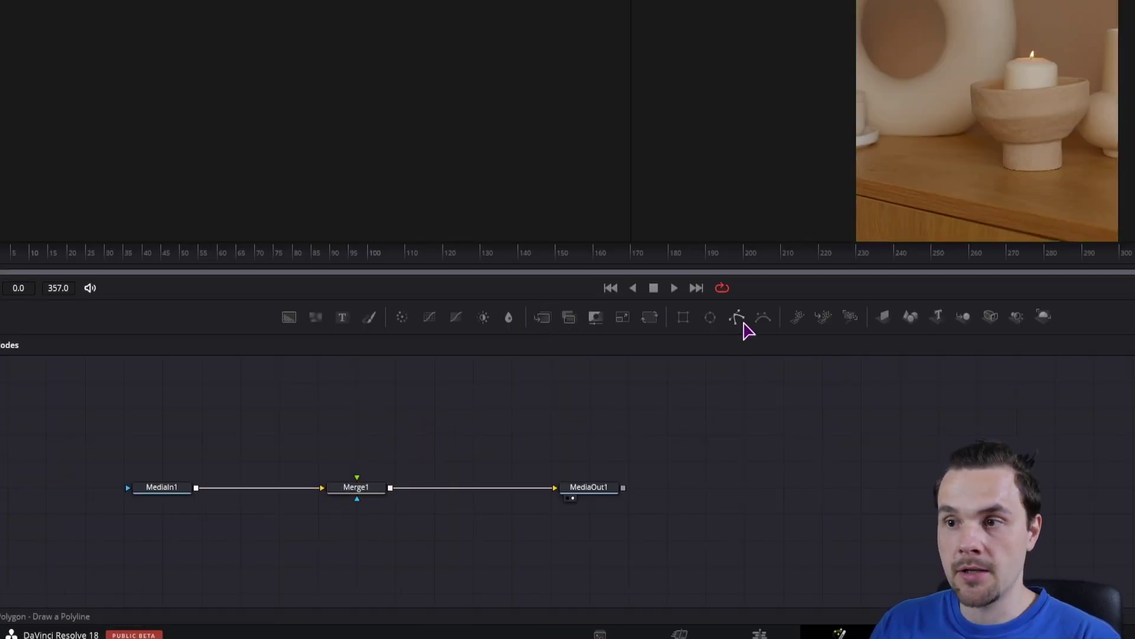
pyautogui.moveTo(741, 322); pyautogui.dragTo(611, 484)
pyautogui.moveTo(356, 551); pyautogui.dragTo(356, 551)
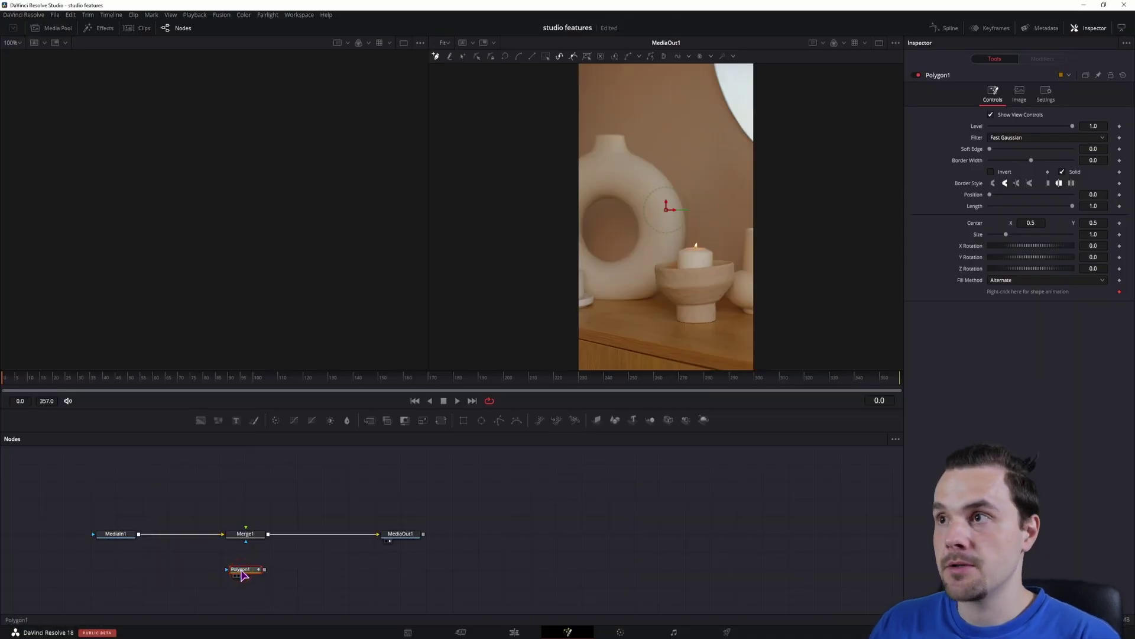
# Draw a closed polygon mask around the white round object in the upper corner of the picture
pyautogui.moveTo(677, 168); pyautogui.dragTo(671, 218)
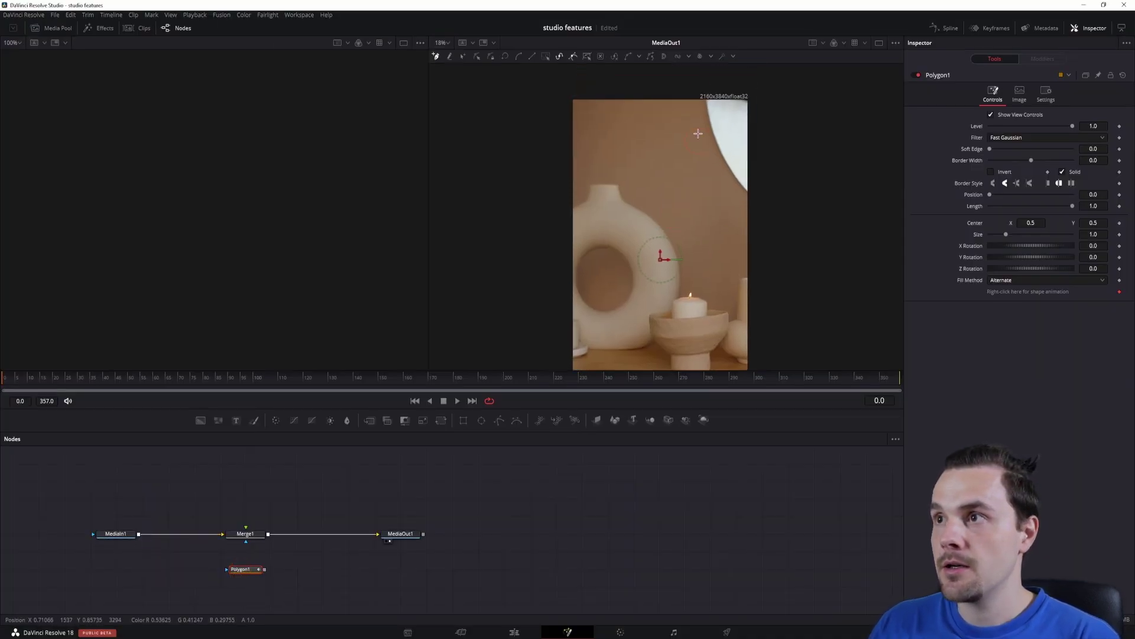
pyautogui.click(695, 94)
pyautogui.click(703, 146)
pyautogui.click(719, 179)
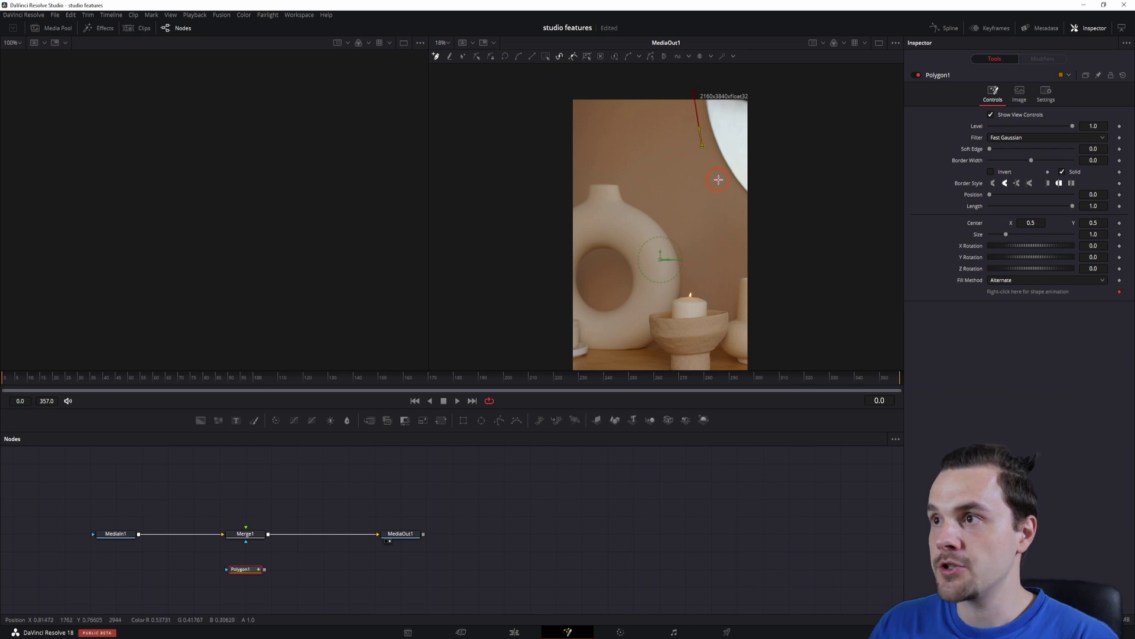
pyautogui.click(742, 200)
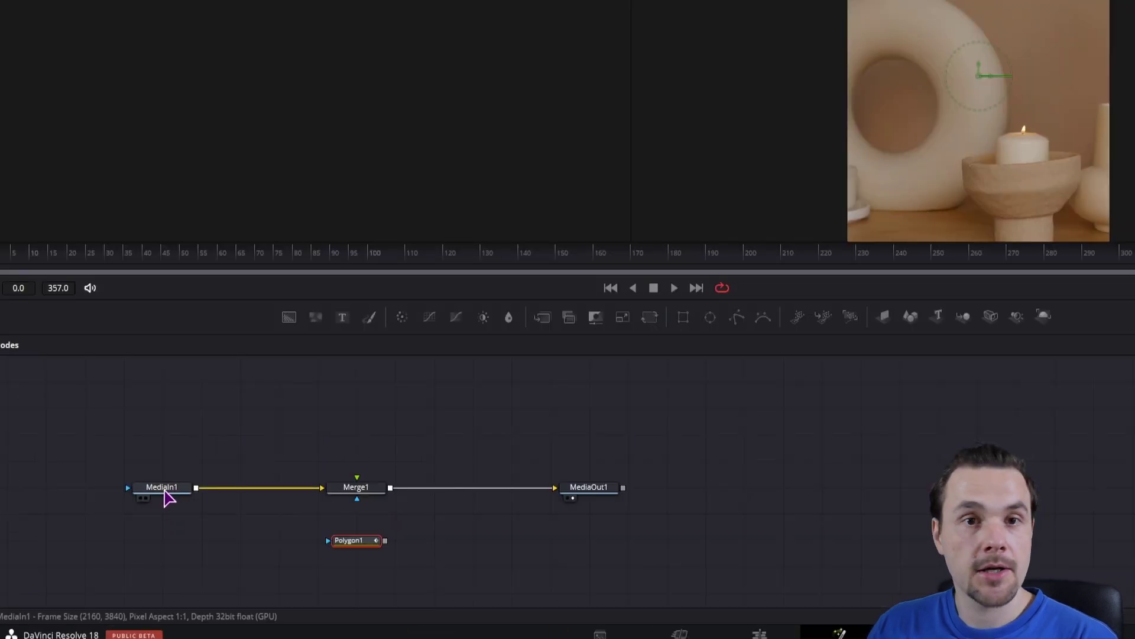
# Connect MediaIn1 to the Merge node's foreground input and Polygon1 to its mask input
pyautogui.moveTo(196, 487); pyautogui.dragTo(345, 508)
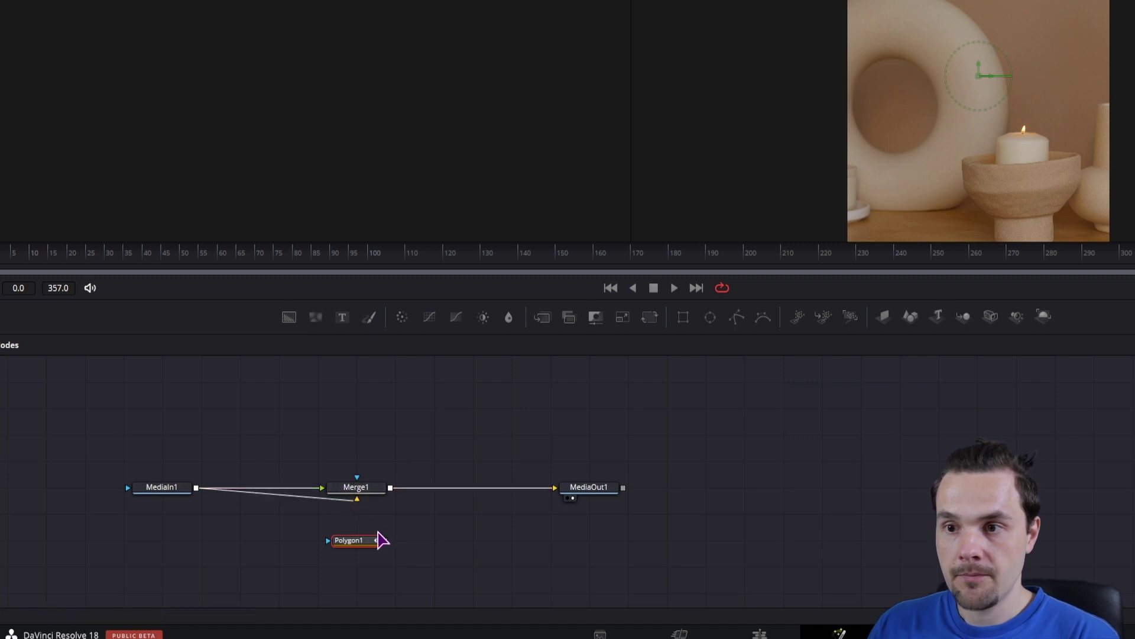
pyautogui.moveTo(385, 540); pyautogui.dragTo(362, 481)
pyautogui.click(358, 496)
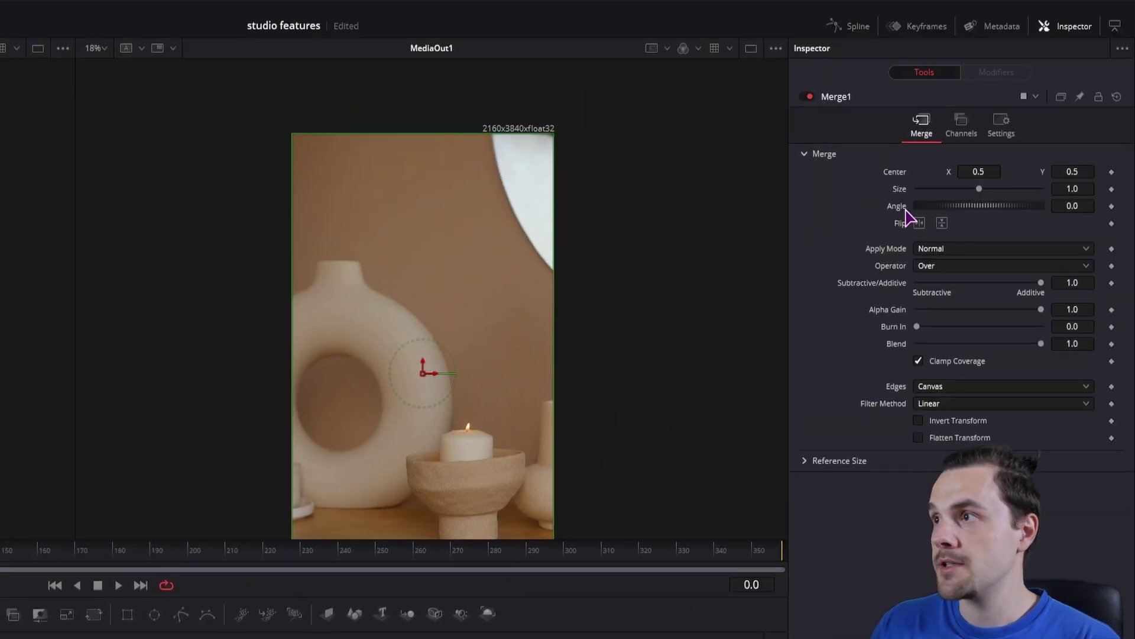
# Shift the Merge's Center X to 0.765 so clean wall covers the white object, and inspect the patch edges up close
pyautogui.moveTo(963, 173); pyautogui.dragTo(1034, 173)
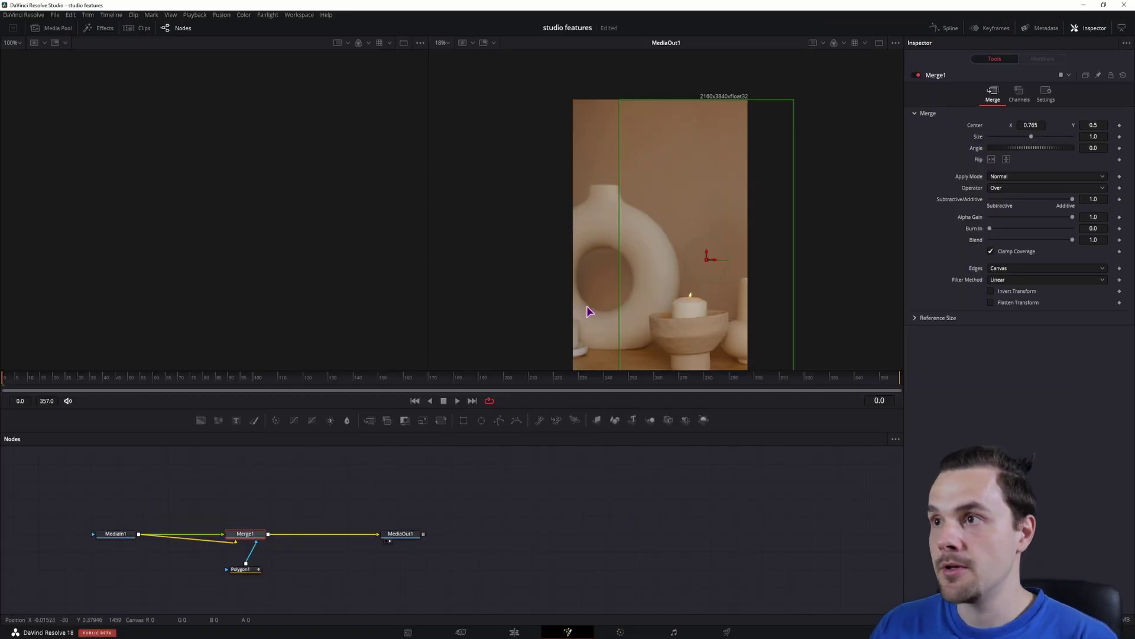
pyautogui.keyDown('ctrl'); pyautogui.scroll(2, 759, 240); pyautogui.keyUp('ctrl')
pyautogui.keyDown('ctrl'); pyautogui.scroll(3, 712, 210); pyautogui.keyUp('ctrl')
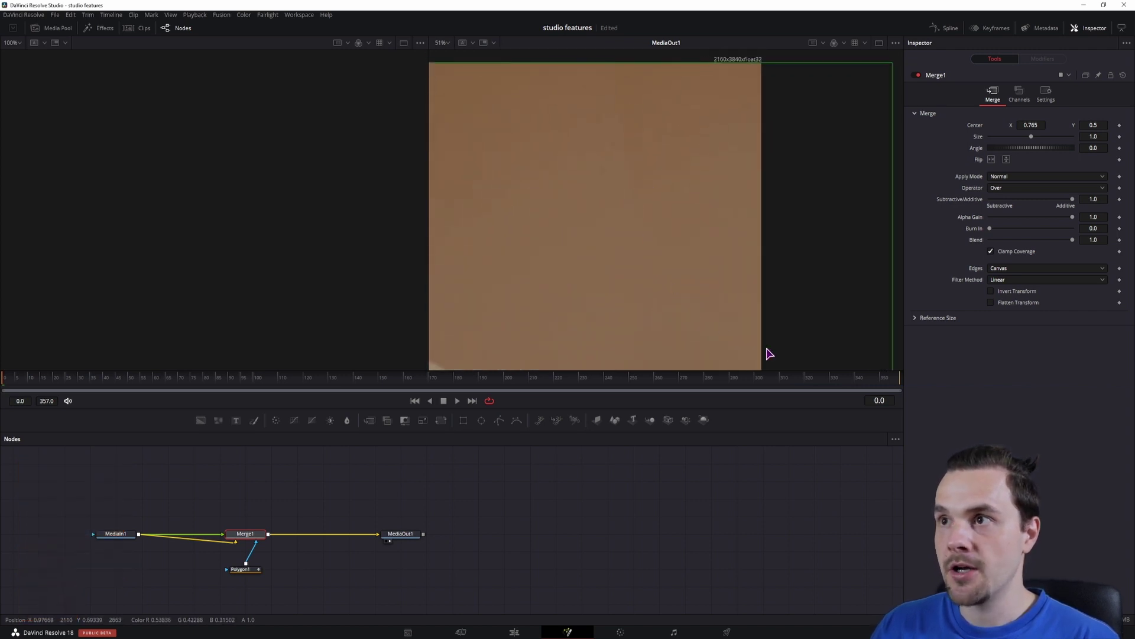
# Feather the polygon mask by setting its Soft Edge to 0.0534
pyautogui.click(243, 568)
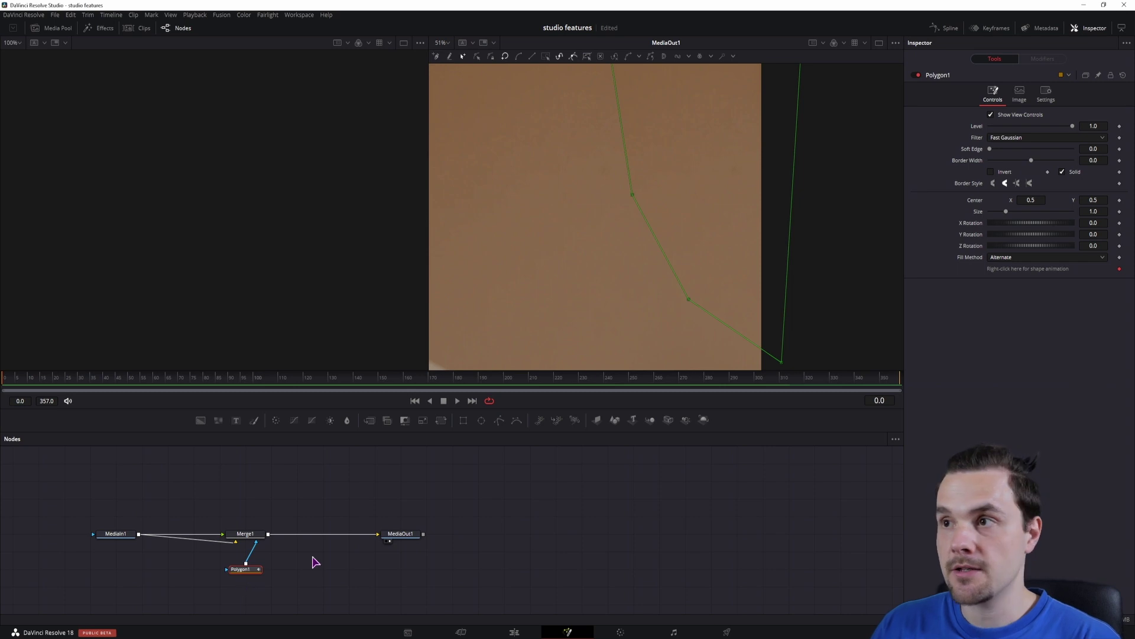
pyautogui.click(634, 504)
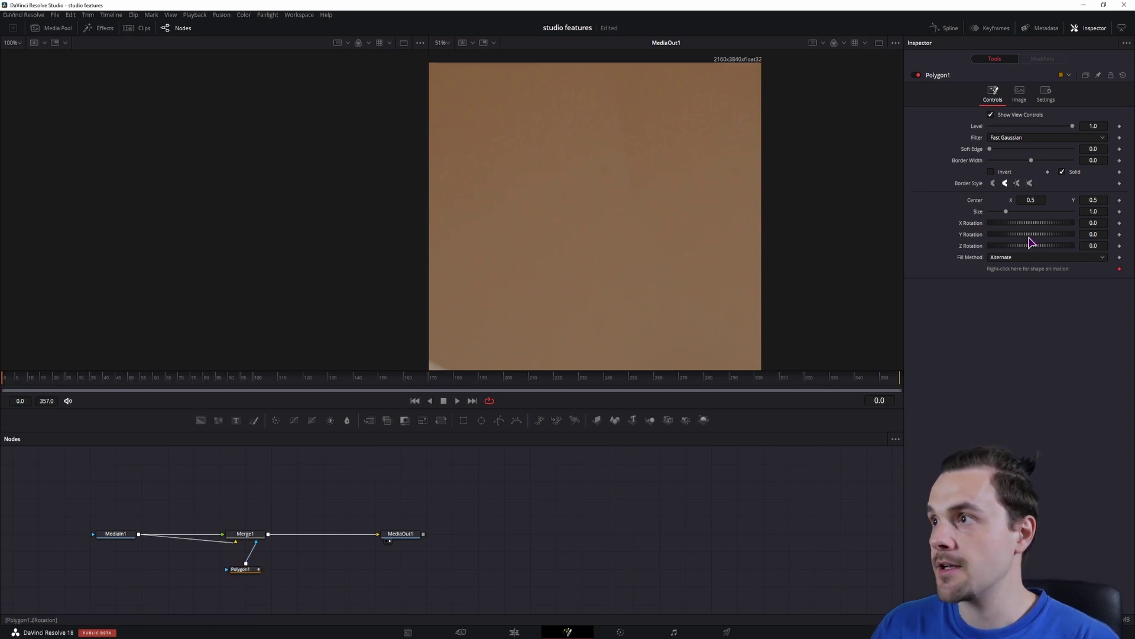
pyautogui.moveTo(1095, 149); pyautogui.dragTo(1115, 149)
pyautogui.keyDown('ctrl'); pyautogui.scroll(-8, 785, 214); pyautogui.keyUp('ctrl')
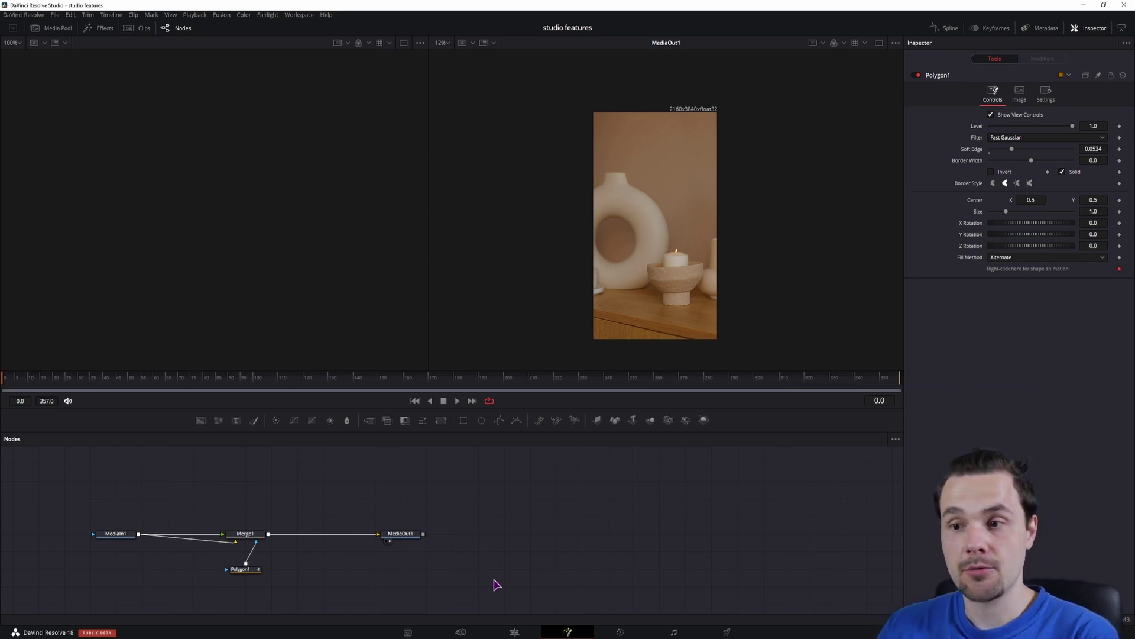
# Return to the Edit page, place a fresh candles.mp4 on Video 1 after the other clips, and select it at 01:01:57:00
pyautogui.click(513, 633)
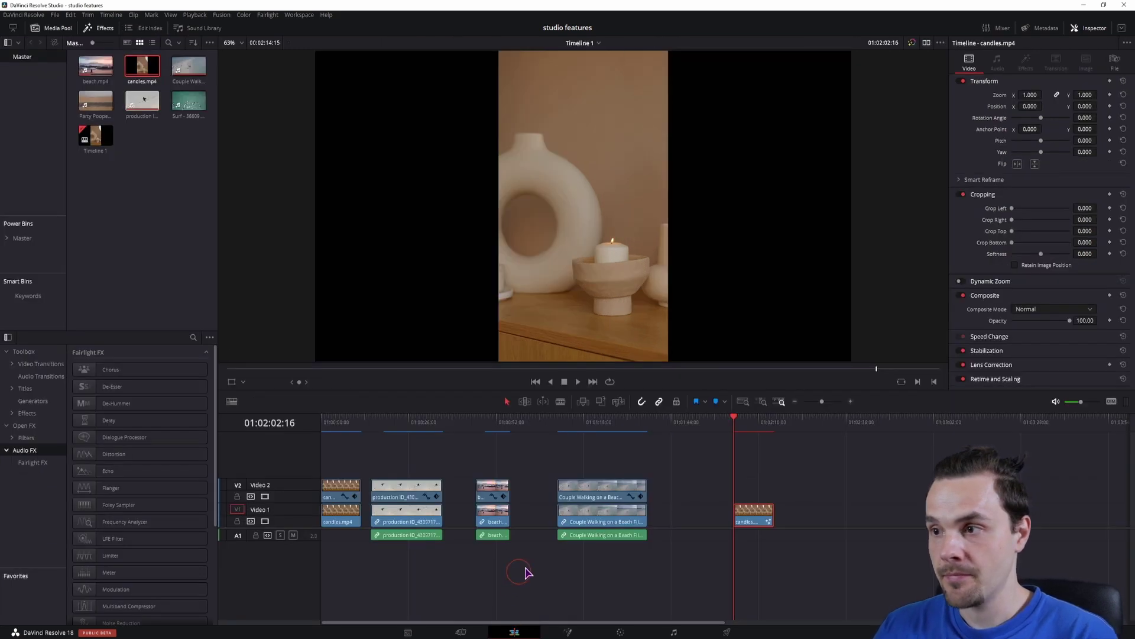
pyautogui.moveTo(142, 68); pyautogui.dragTo(734, 513)
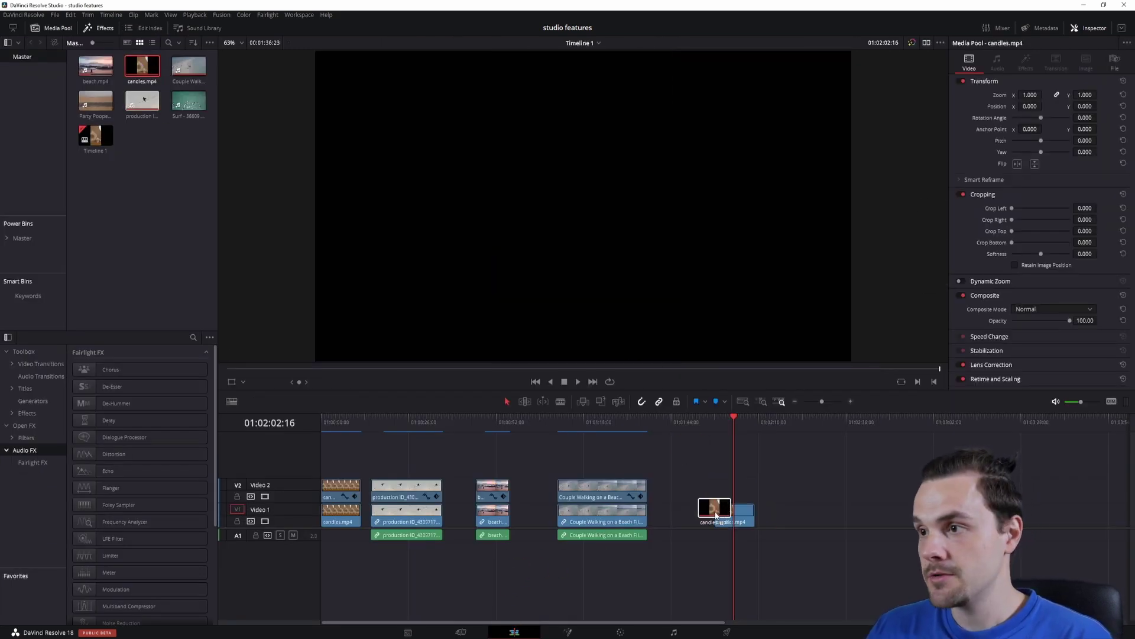
pyautogui.click(716, 423)
pyautogui.click(732, 516)
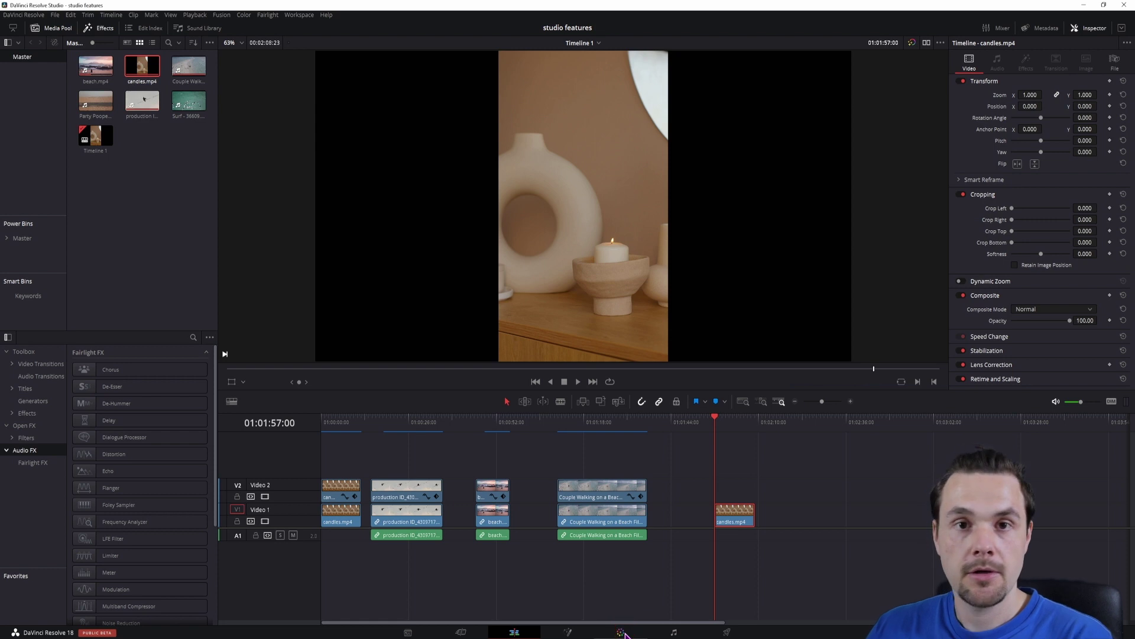
# Open the clip on the Color page and switch its tracker to FX mode
pyautogui.click(625, 633)
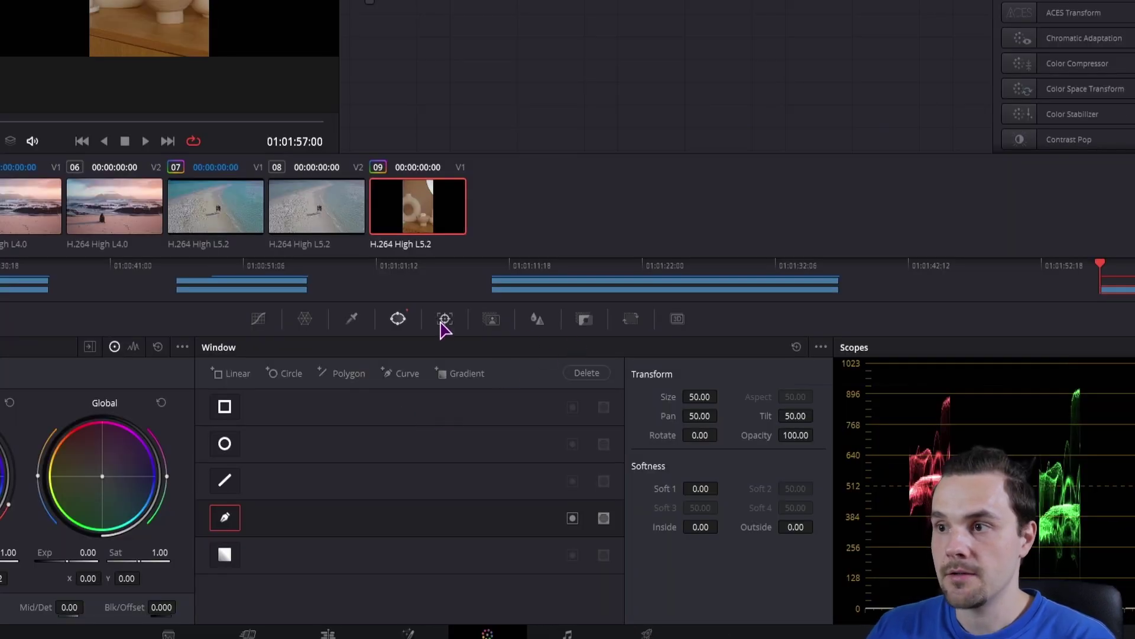
pyautogui.click(444, 319)
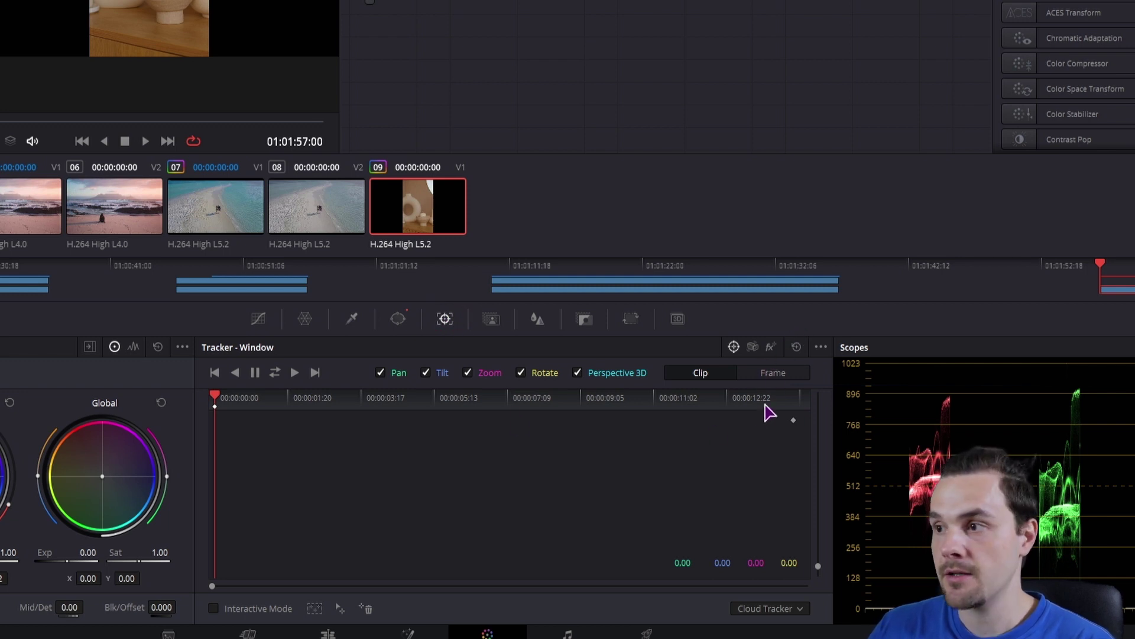
pyautogui.click(770, 347)
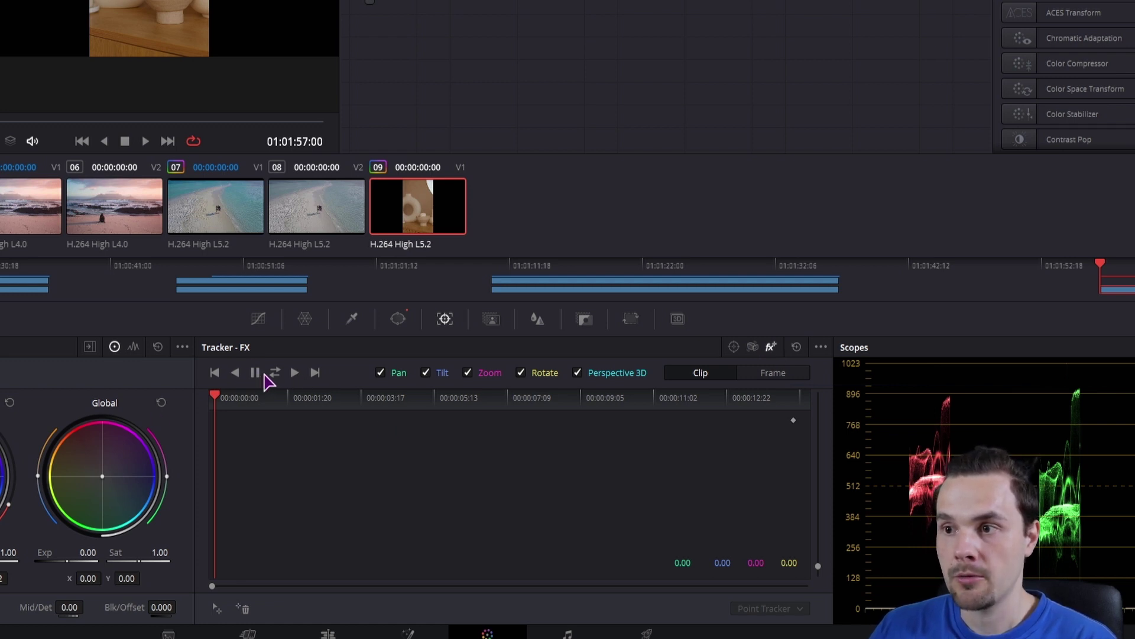
# Try to track the clip forward from its first frame without adding a tracking point
pyautogui.click(254, 396)
pyautogui.moveTo(254, 400); pyautogui.dragTo(356, 400)
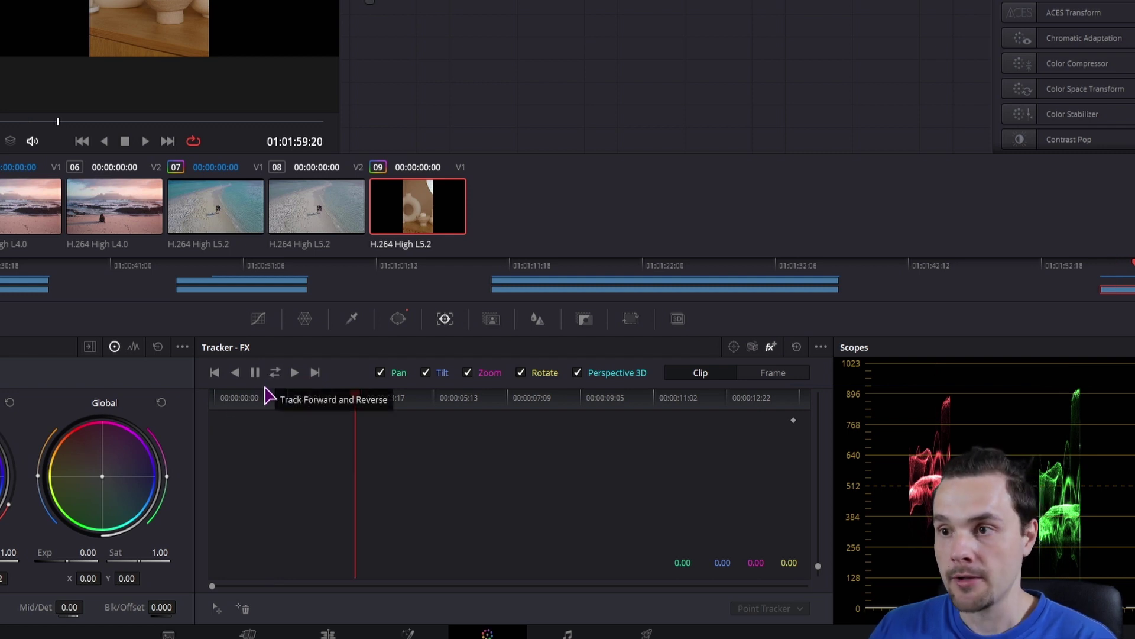
pyautogui.moveTo(222, 399); pyautogui.dragTo(198, 418)
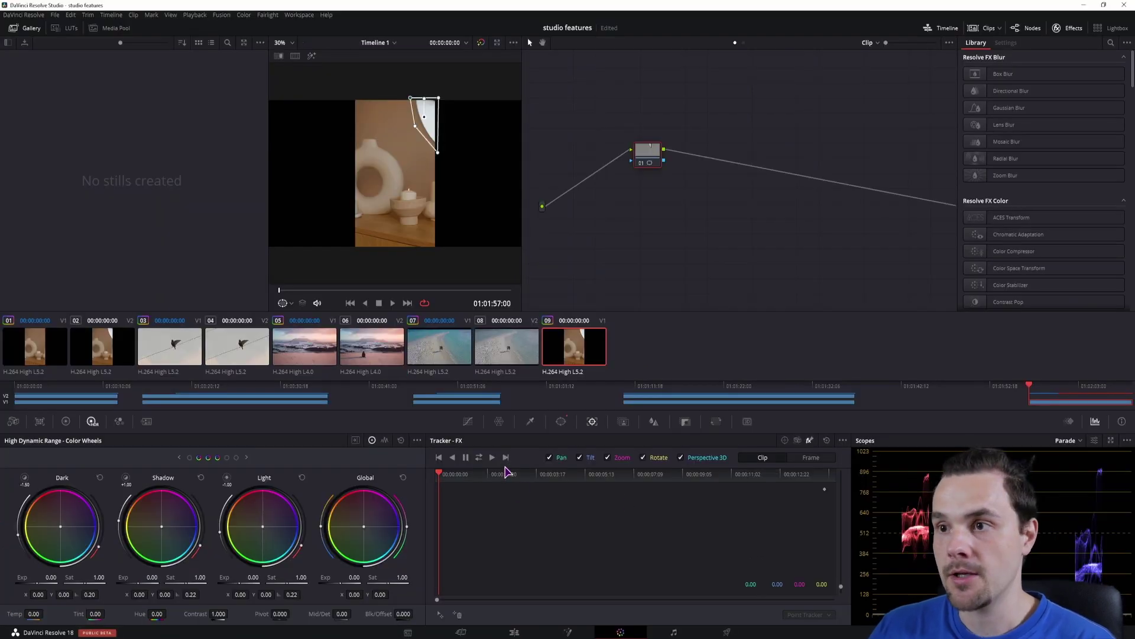
pyautogui.click(492, 456)
pyautogui.click(492, 458)
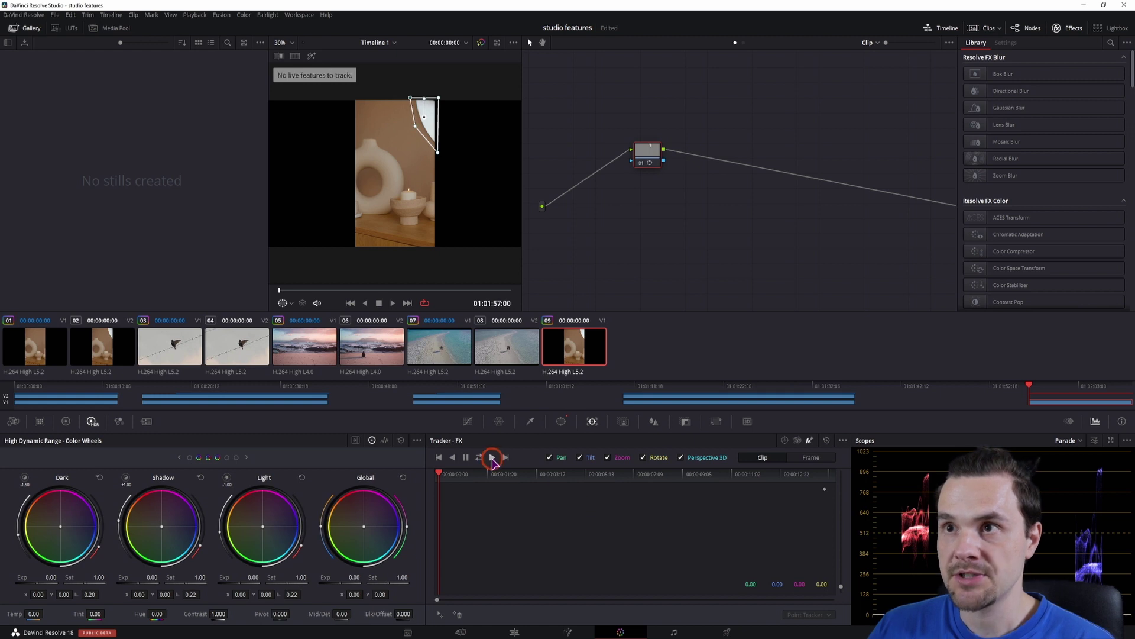
pyautogui.click(492, 458)
pyautogui.click(467, 527)
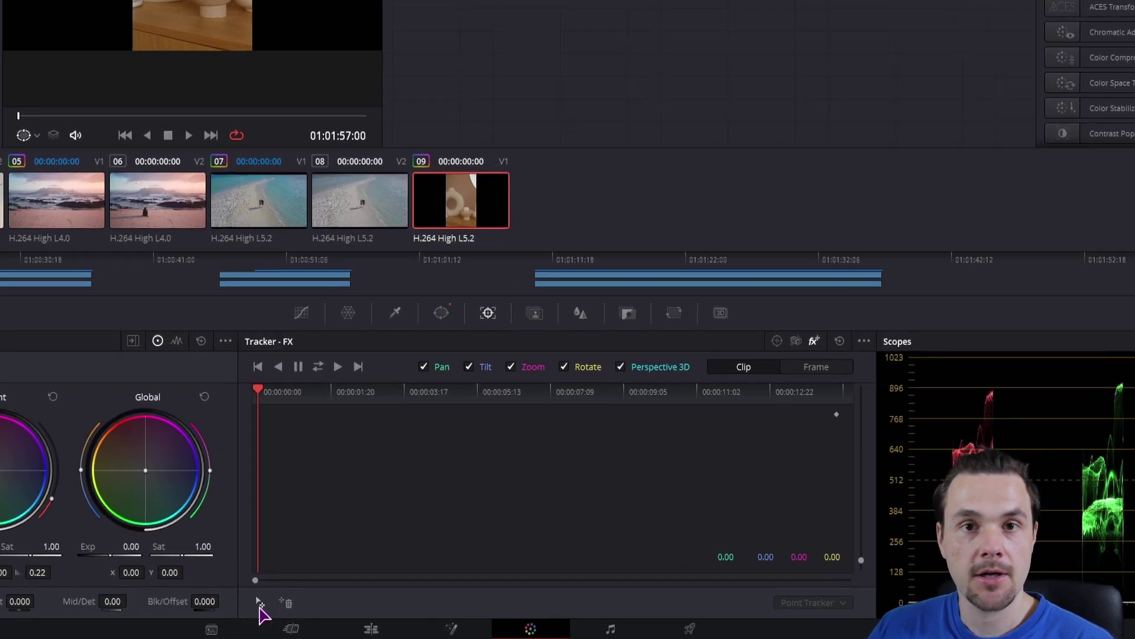
# Add a tracking point, position it on the white object, and track it forward through the clip
pyautogui.click(261, 603)
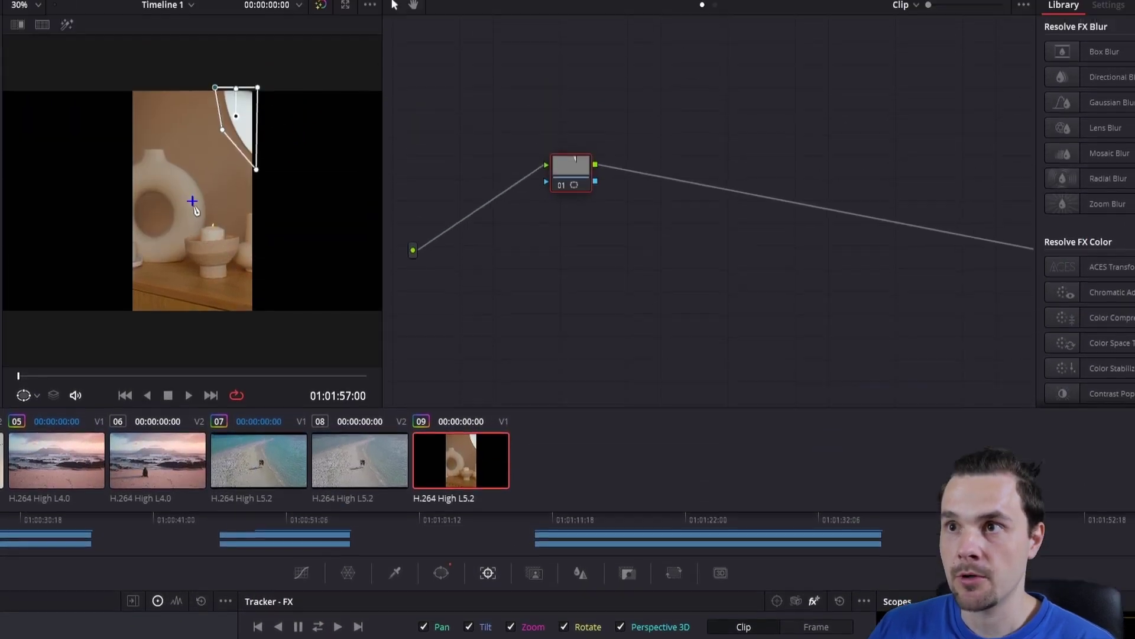
pyautogui.moveTo(194, 247); pyautogui.dragTo(243, 187)
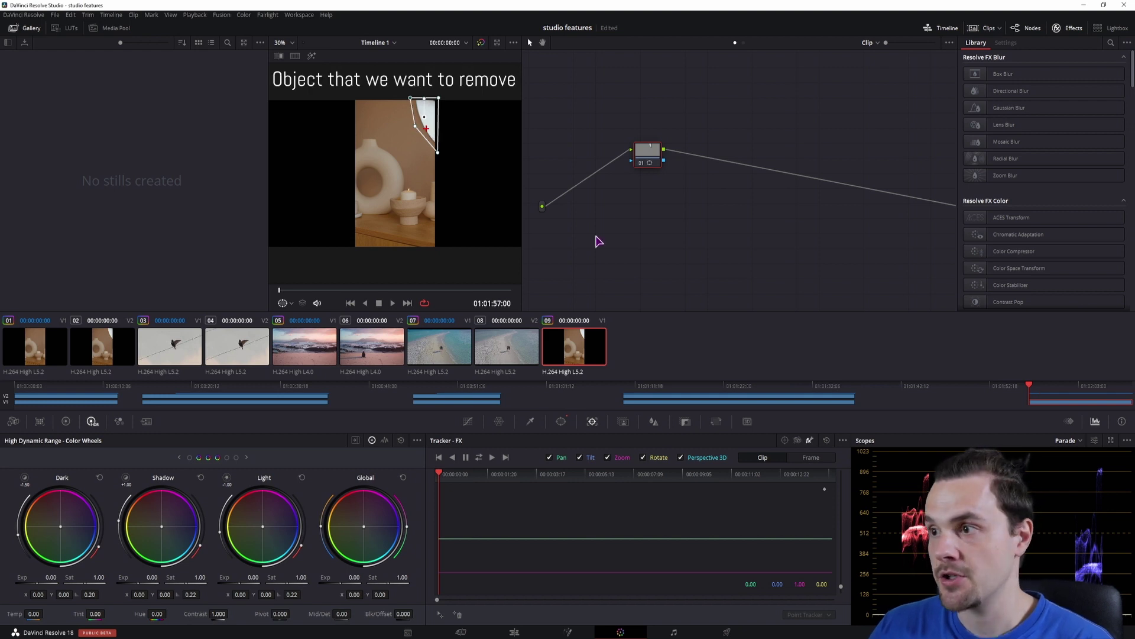
pyautogui.click(493, 457)
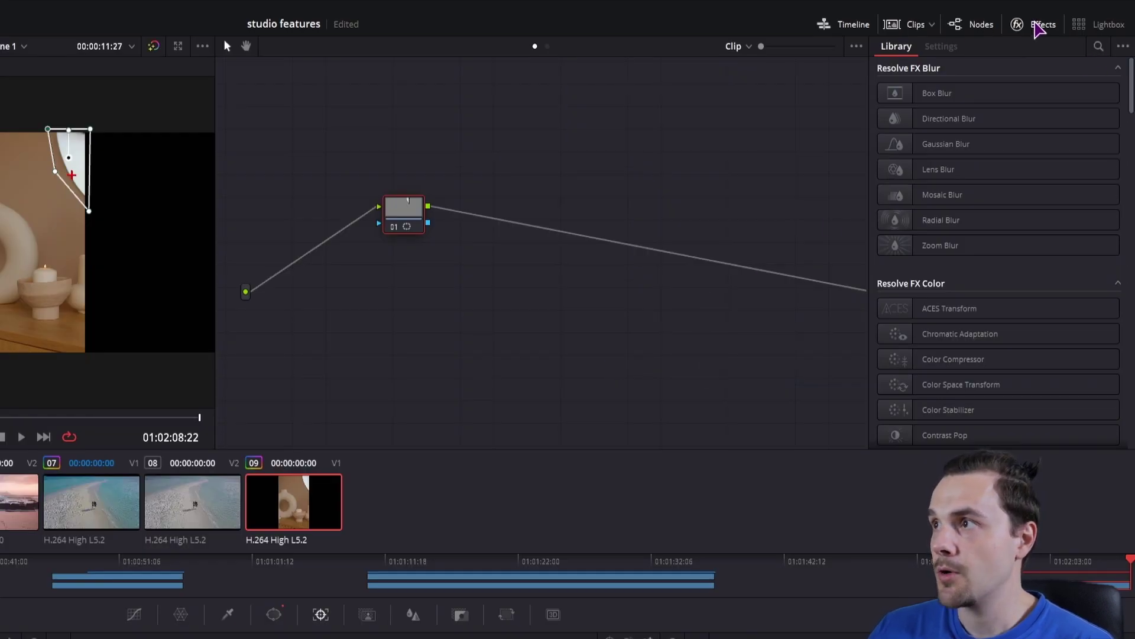
# Find the Patch Replacer effect by searching for "patch" and apply it to node 01
pyautogui.click(1029, 25)
pyautogui.click(1030, 24)
pyautogui.click(1092, 57)
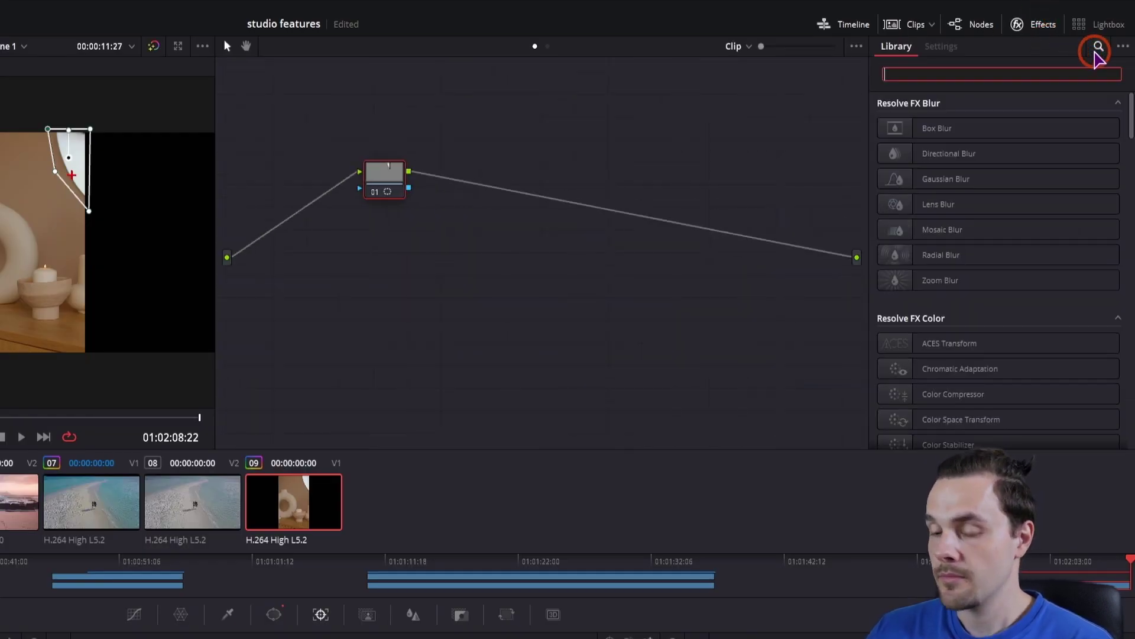
pyautogui.write('patch')
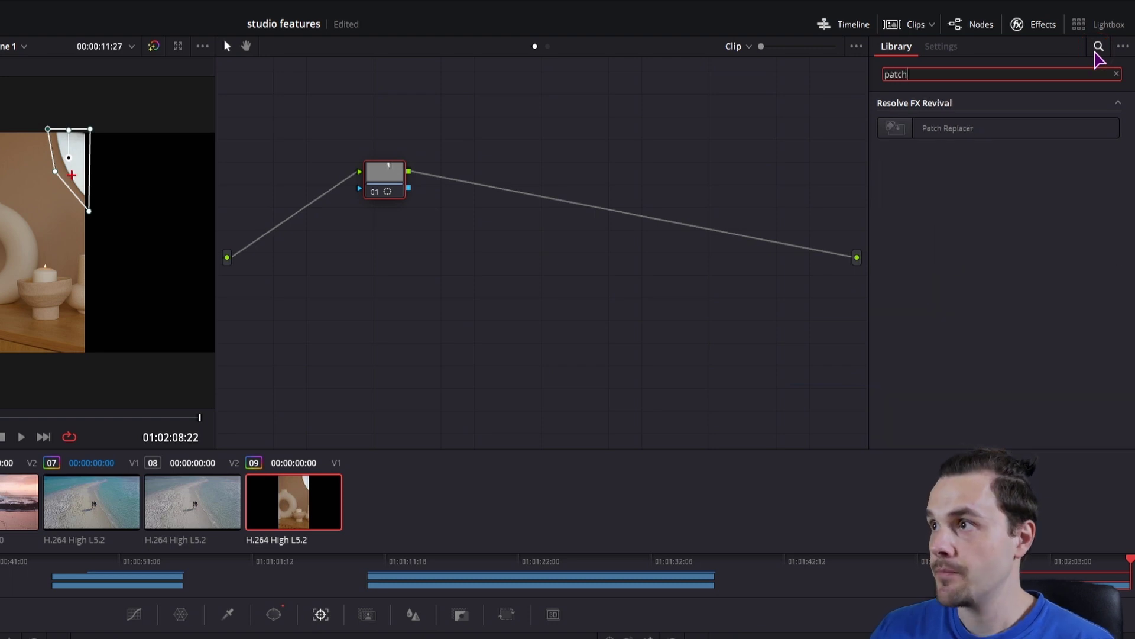
pyautogui.moveTo(946, 128); pyautogui.dragTo(398, 189)
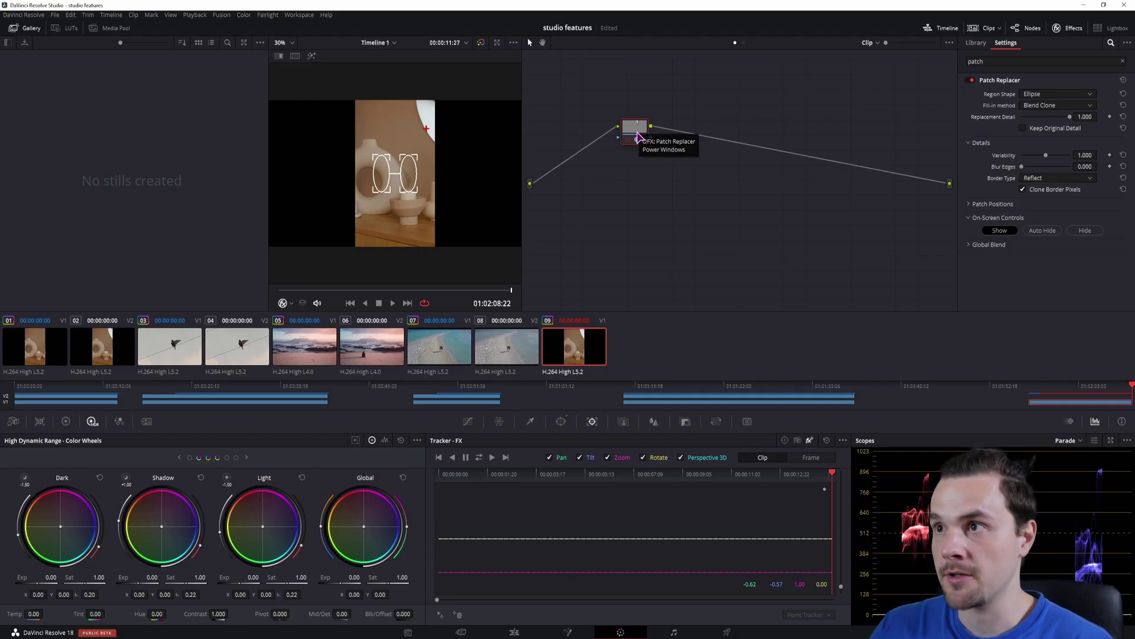
pyautogui.hotkey('alt', 's')
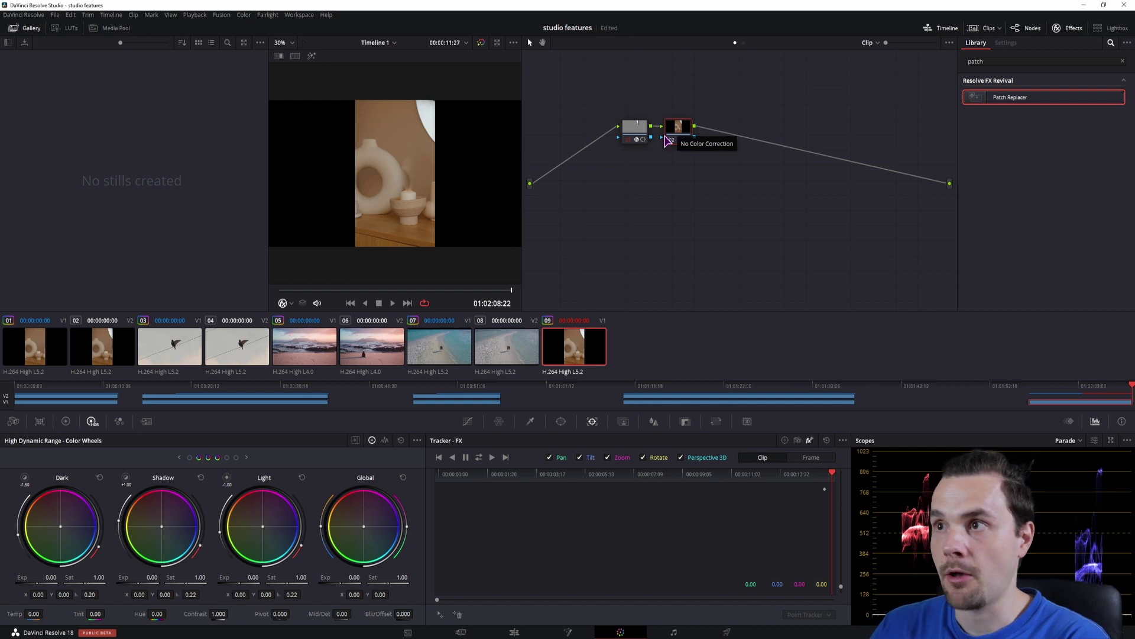
pyautogui.press('BackSpace')
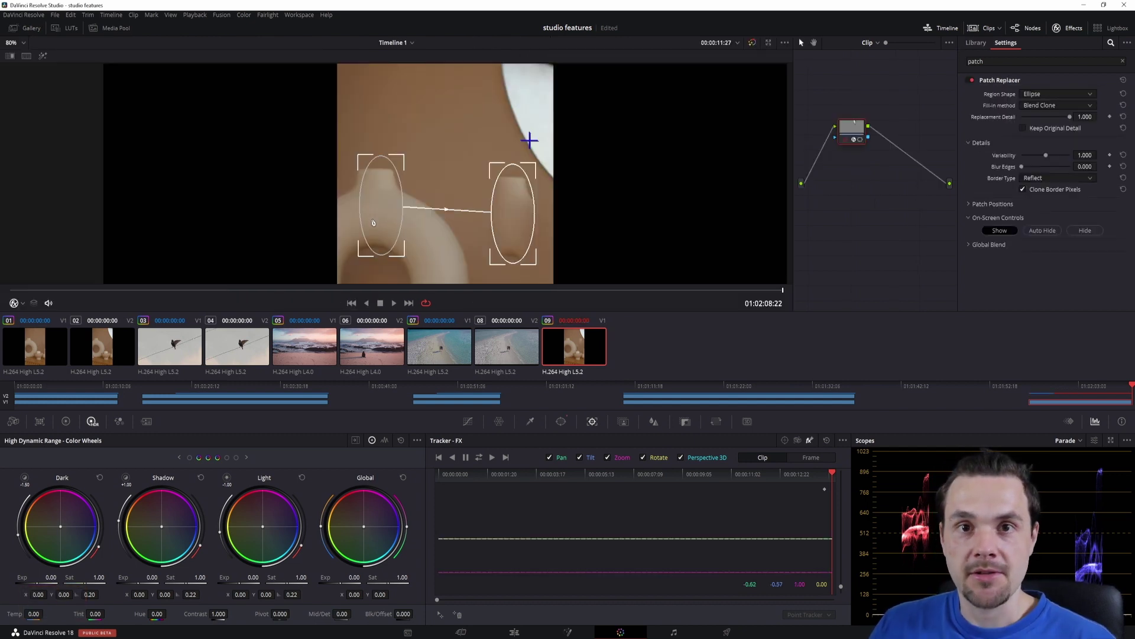
# Move the Patch Replacer's source ellipse onto clean wall and its target ellipse over the white object
pyautogui.moveTo(373, 222)
pyautogui.mouseDown()
pyautogui.moveTo(381, 208)
pyautogui.moveTo(394, 227)
pyautogui.moveTo(375, 230)
pyautogui.mouseUp()
pyautogui.moveTo(515, 223); pyautogui.dragTo(490, 214)
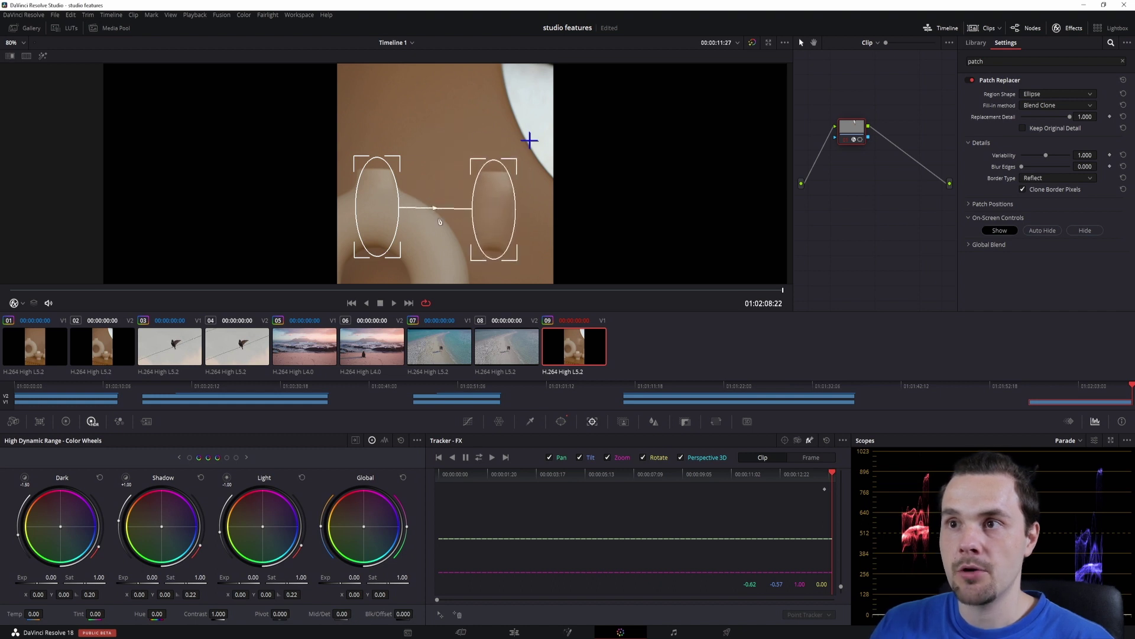
pyautogui.moveTo(376, 210); pyautogui.dragTo(429, 123)
pyautogui.moveTo(490, 204); pyautogui.dragTo(529, 122)
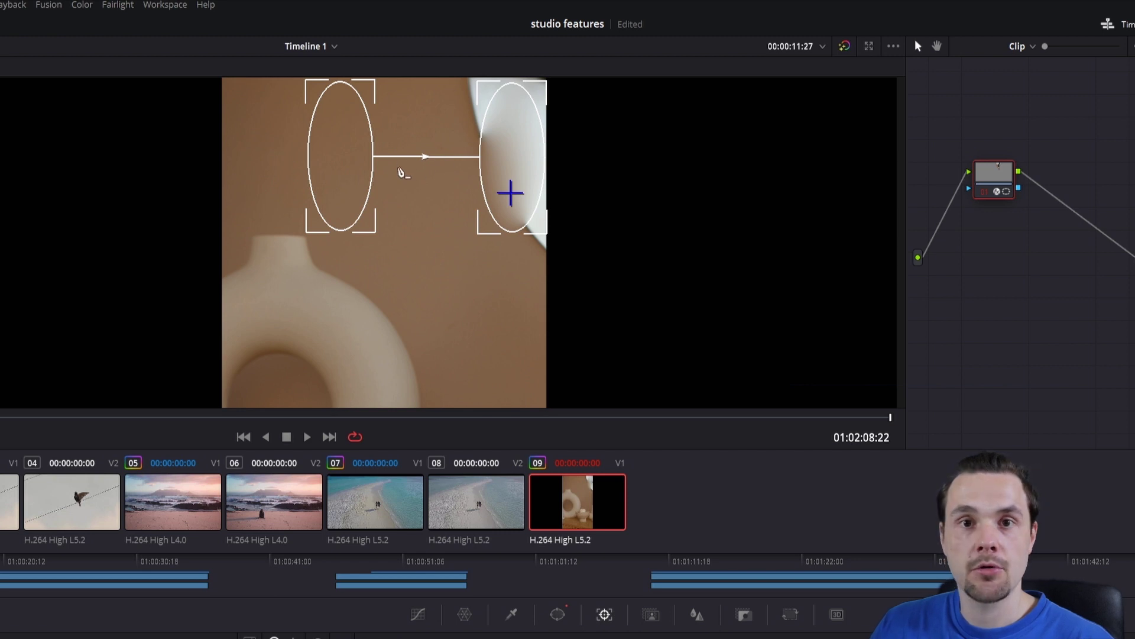
pyautogui.moveTo(610, 230); pyautogui.dragTo(497, 274)
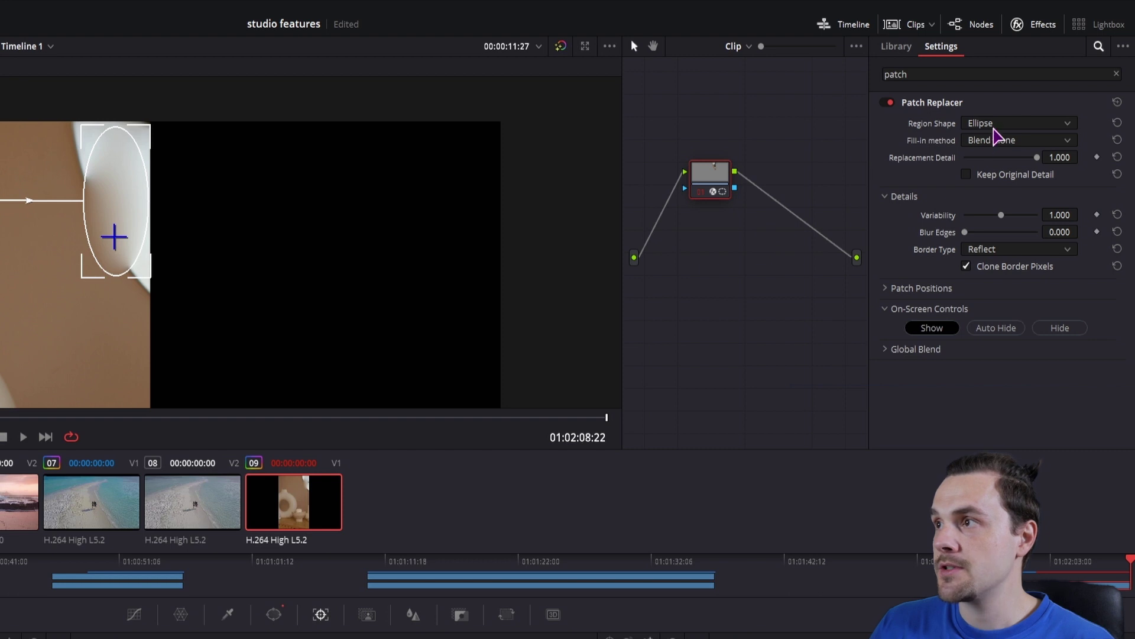
# Change the Patch Replacer region shape to Rectangle and fit the target over the white object, with the source directly beside it
pyautogui.click(988, 123)
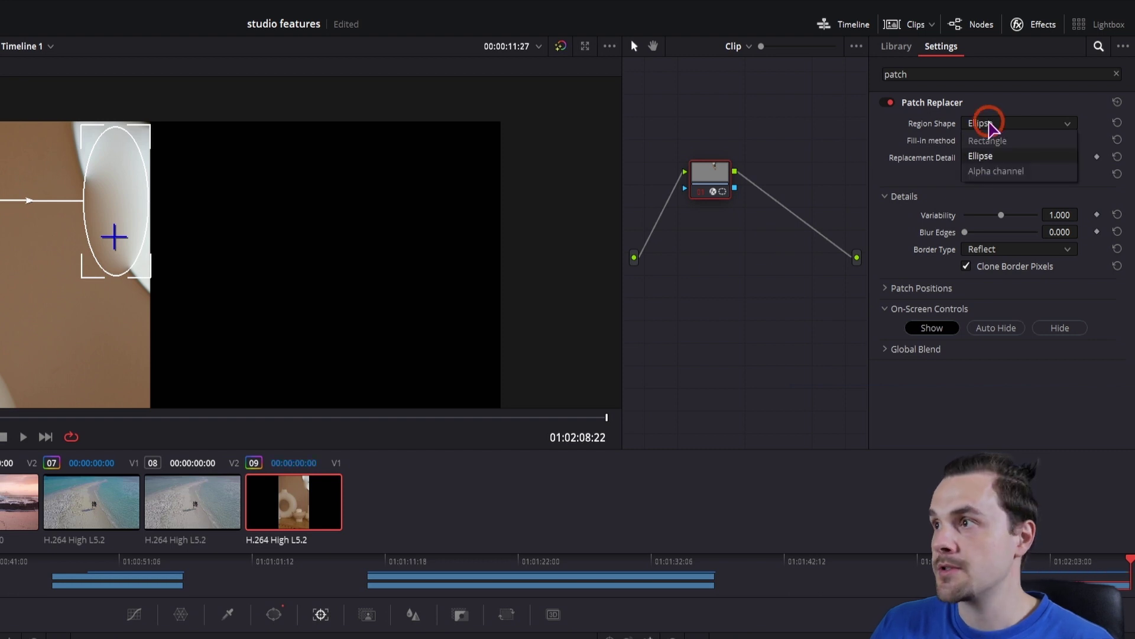
pyautogui.click(1000, 144)
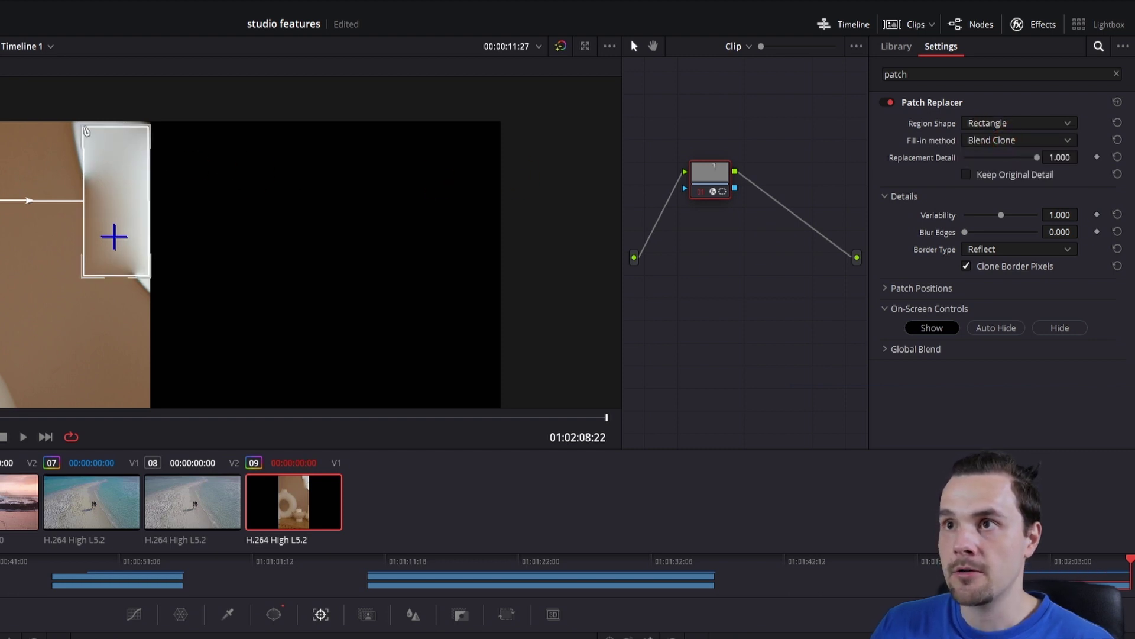
pyautogui.moveTo(87, 130); pyautogui.dragTo(73, 117)
pyautogui.moveTo(459, 142); pyautogui.dragTo(456, 144)
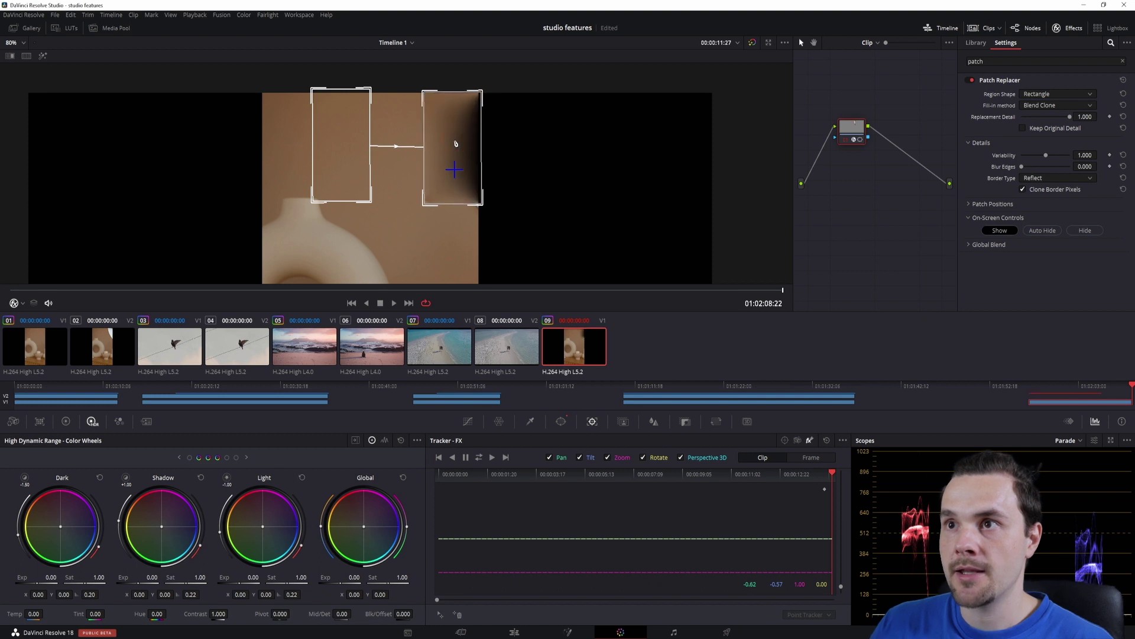
pyautogui.moveTo(423, 93); pyautogui.dragTo(421, 90)
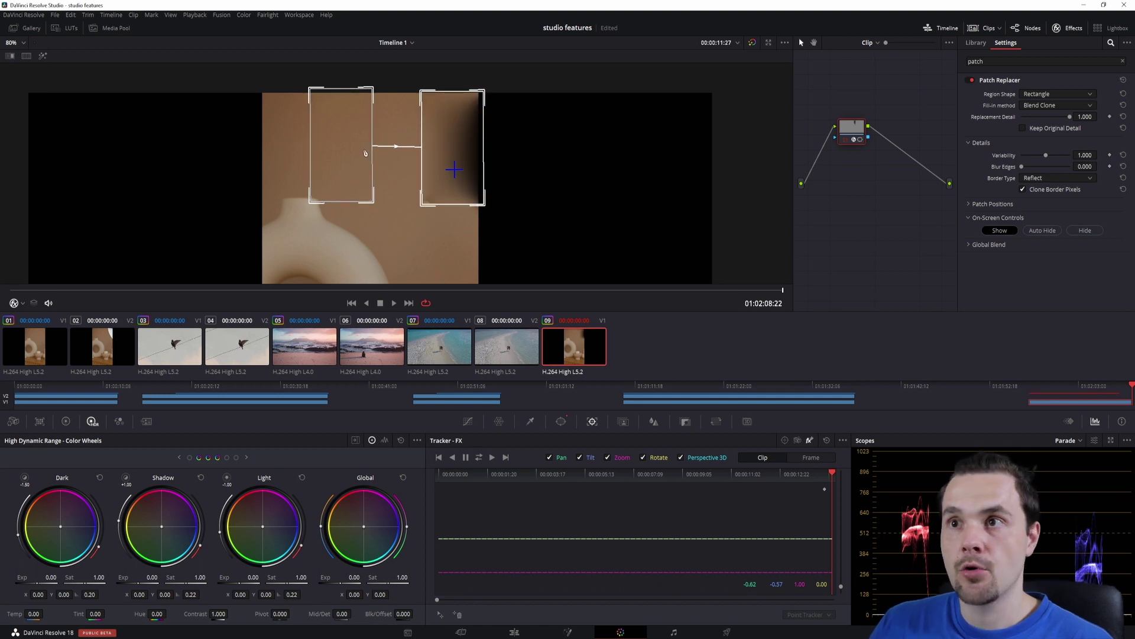
pyautogui.moveTo(336, 143); pyautogui.dragTo(389, 144)
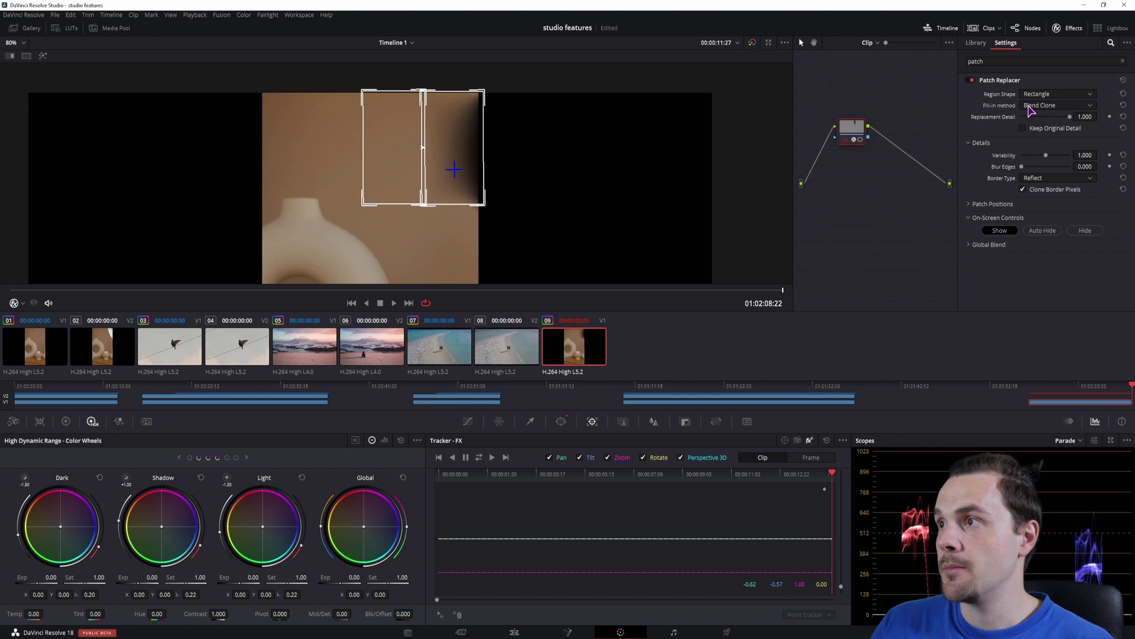
# Set the fill-in method to Clone and inspect the patched wall with the viewer overlay temporarily off
pyautogui.click(1030, 110)
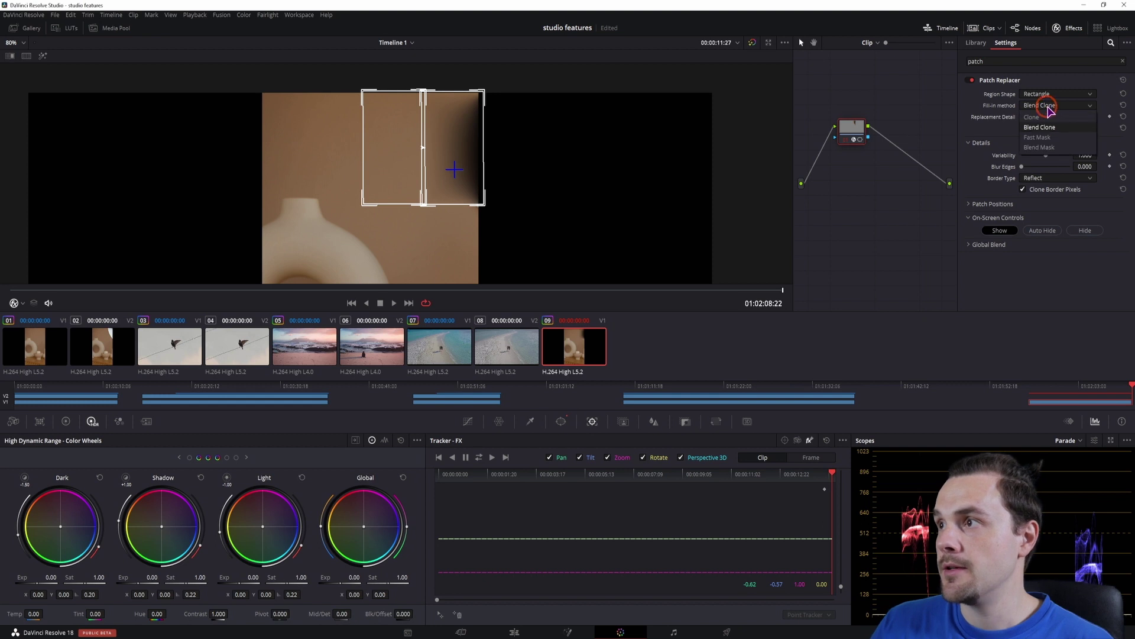
pyautogui.click(1033, 117)
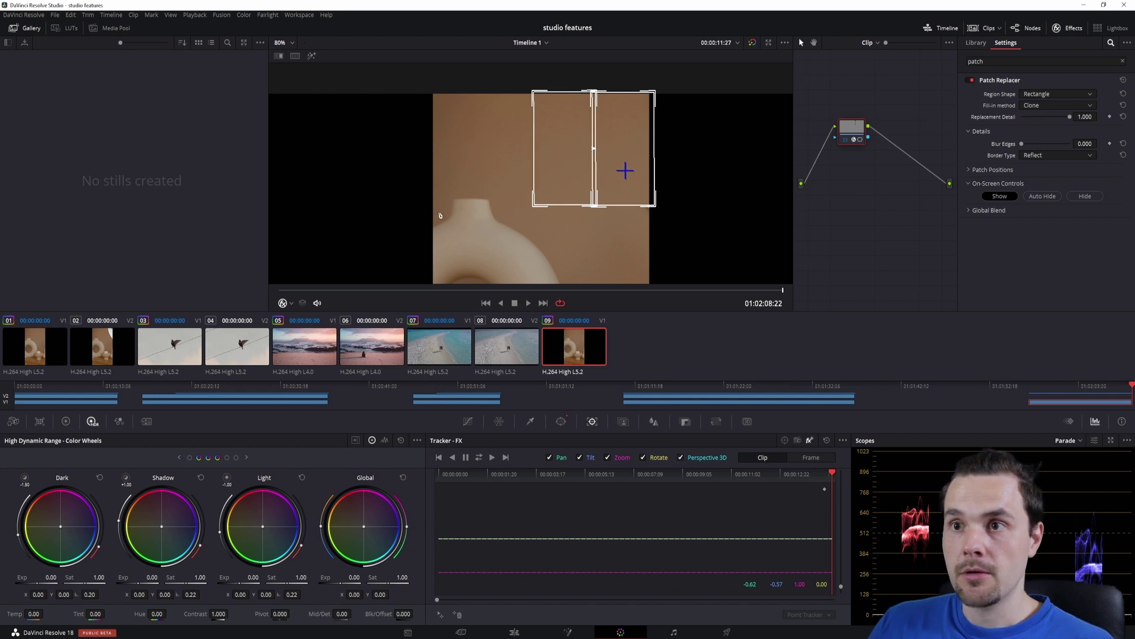
pyautogui.click(282, 304)
pyautogui.click(299, 324)
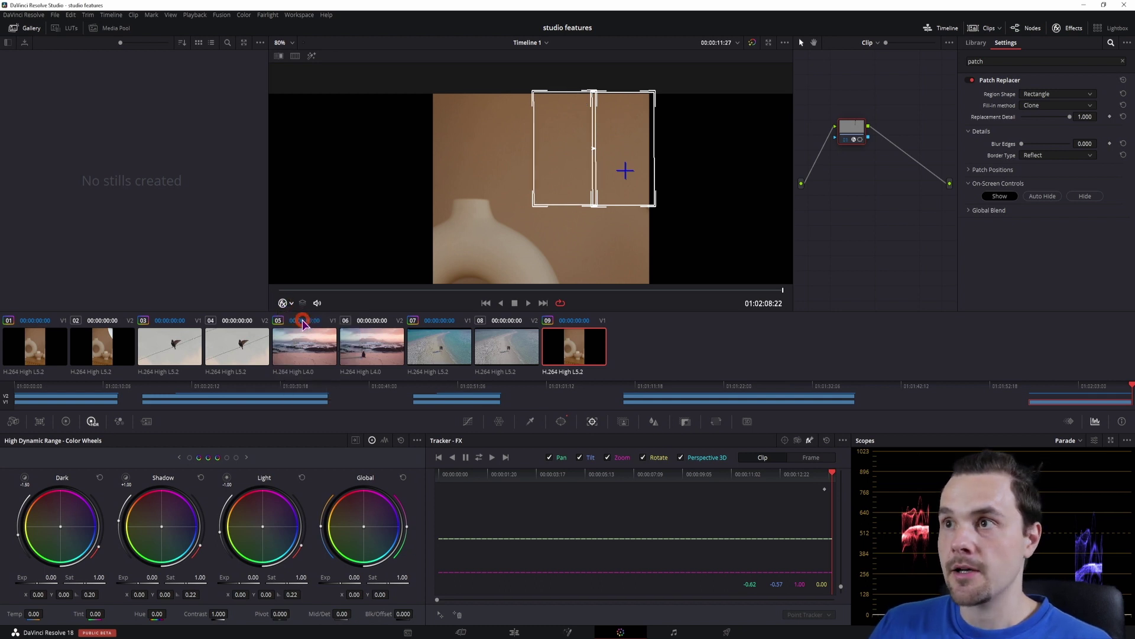
pyautogui.scroll(3, 588, 227)
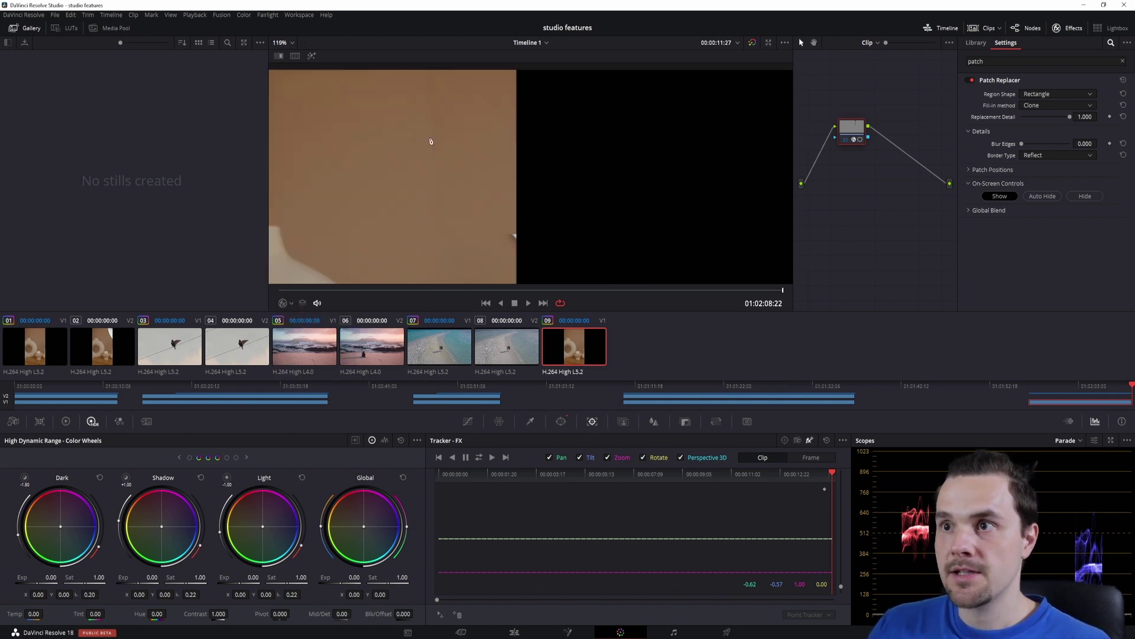
pyautogui.click(284, 305)
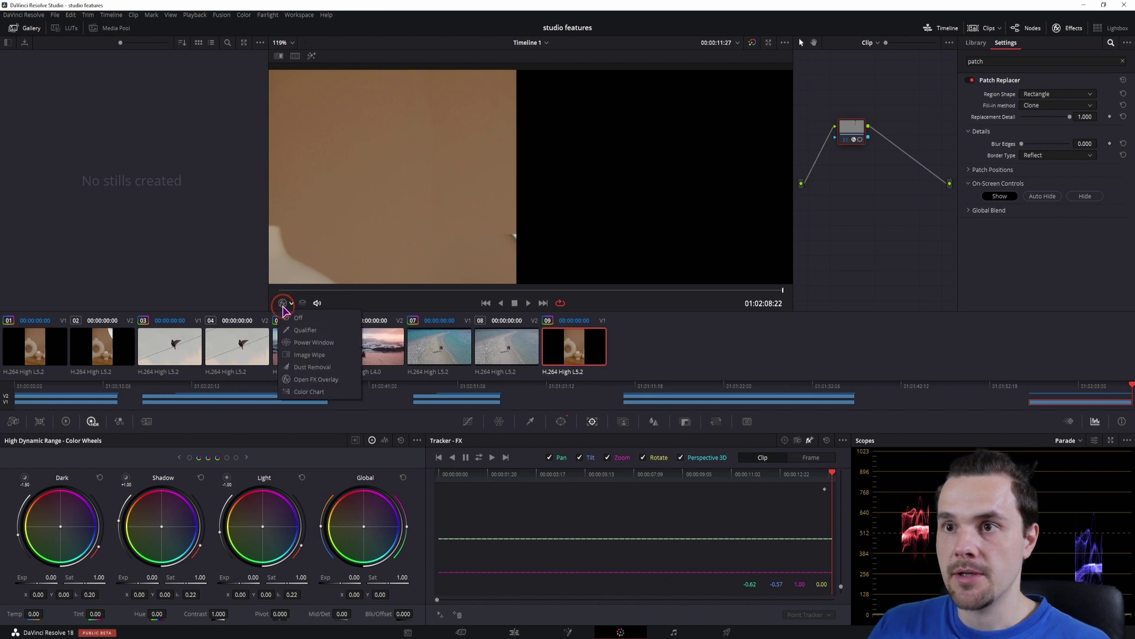
pyautogui.click(310, 381)
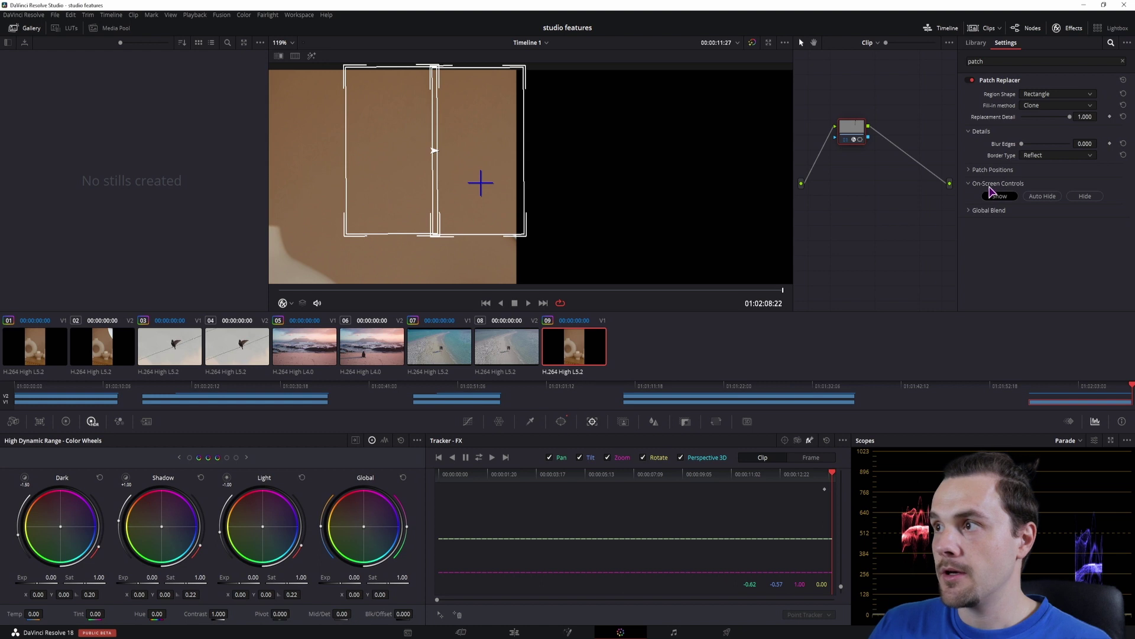
# Nudge the source rectangle slightly away from the target and hide the on-screen controls to check the patch
pyautogui.click(993, 193)
pyautogui.moveTo(391, 152)
pyautogui.mouseDown()
pyautogui.moveTo(380, 172)
pyautogui.moveTo(382, 155)
pyautogui.mouseUp()
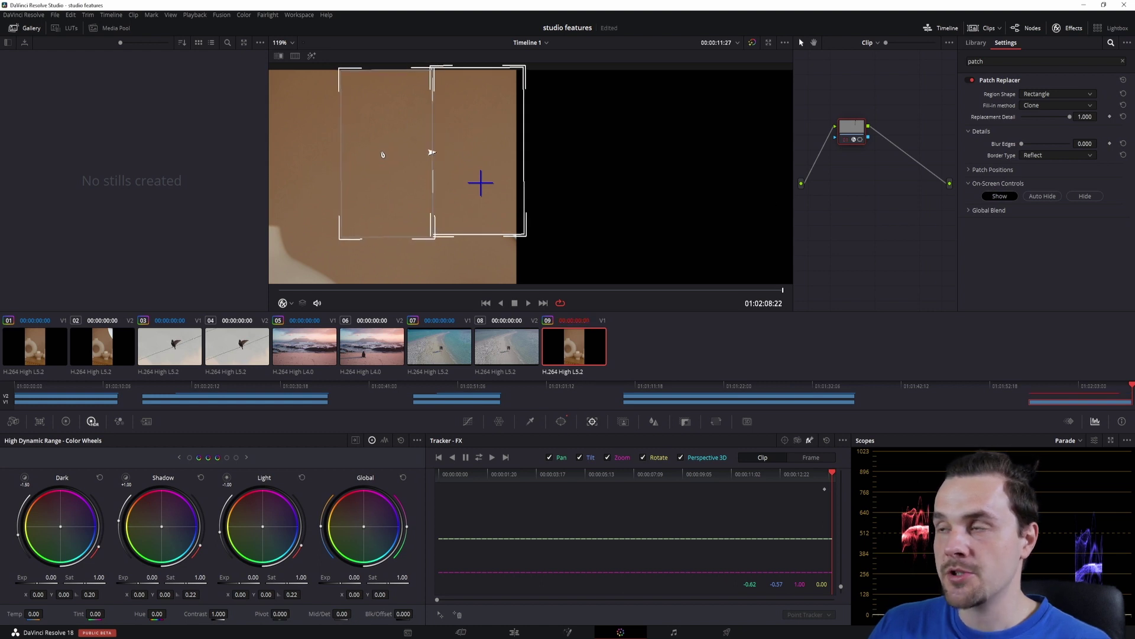
pyautogui.click(1090, 197)
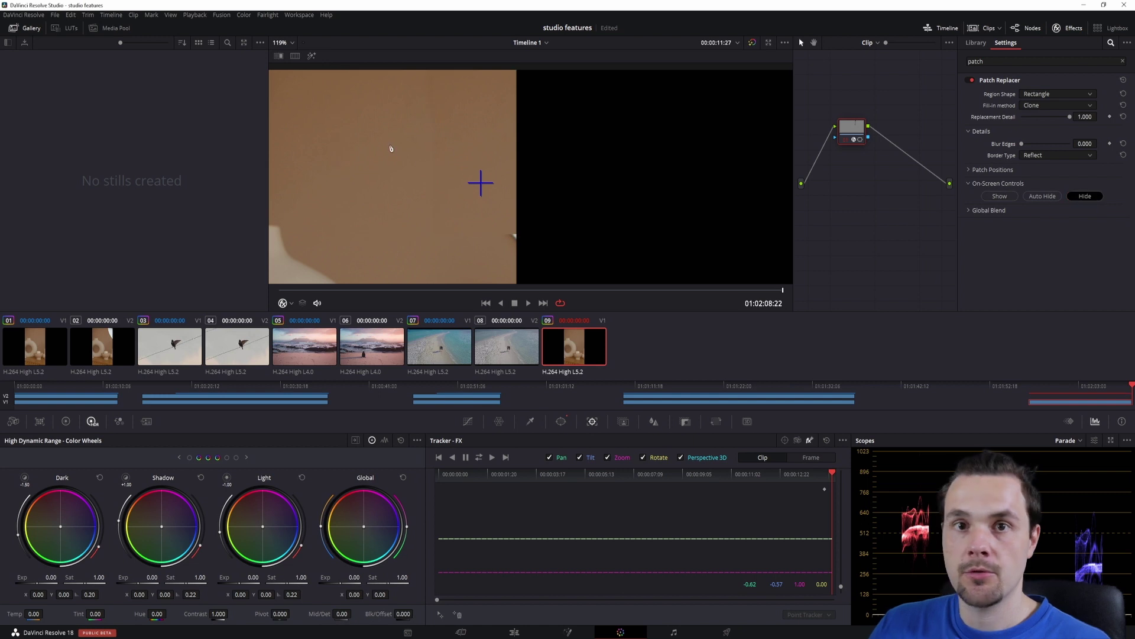
# Enlarge the patch rectangles past the clip's edge and realign them using Auto Hide controls, and check the wall with the controls hidden
pyautogui.click(1034, 200)
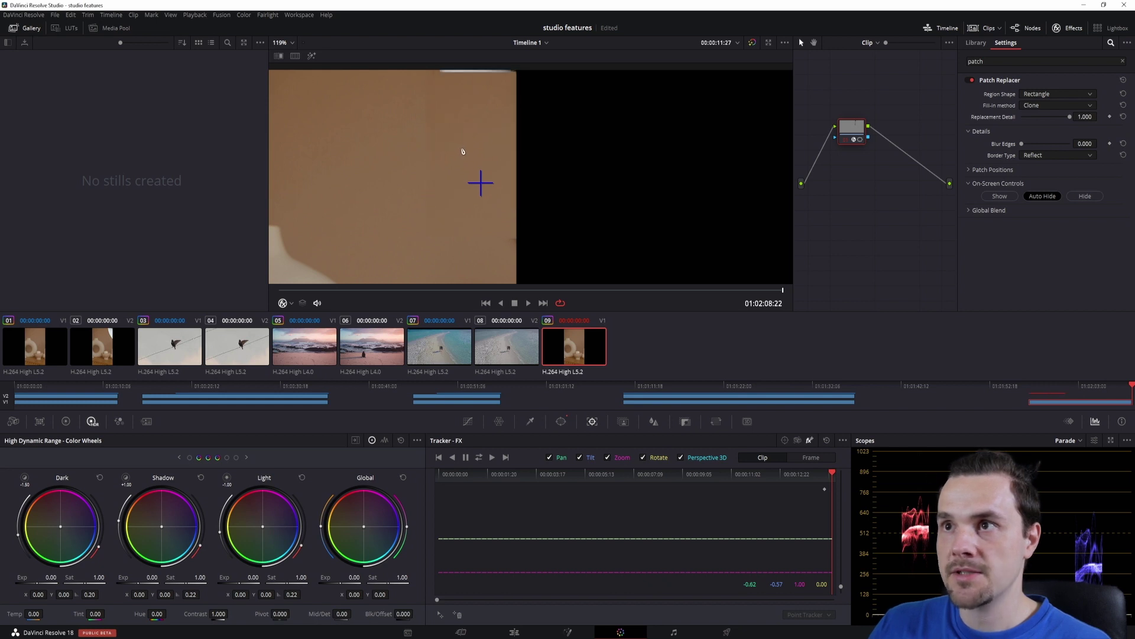
pyautogui.moveTo(463, 151); pyautogui.dragTo(461, 152)
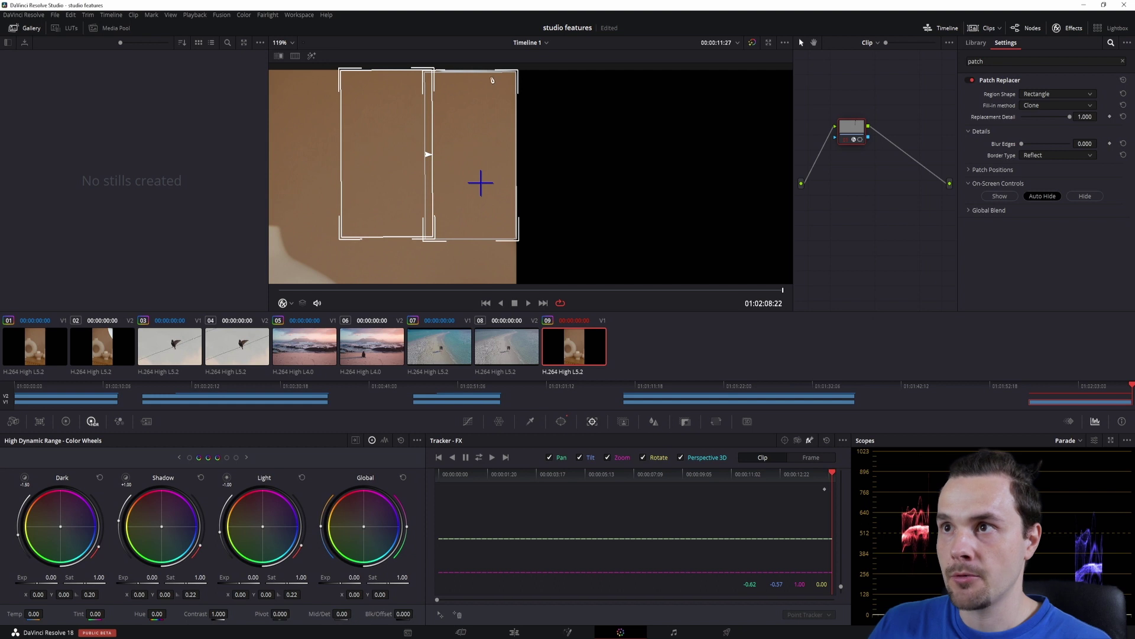
pyautogui.moveTo(518, 74); pyautogui.dragTo(530, 66)
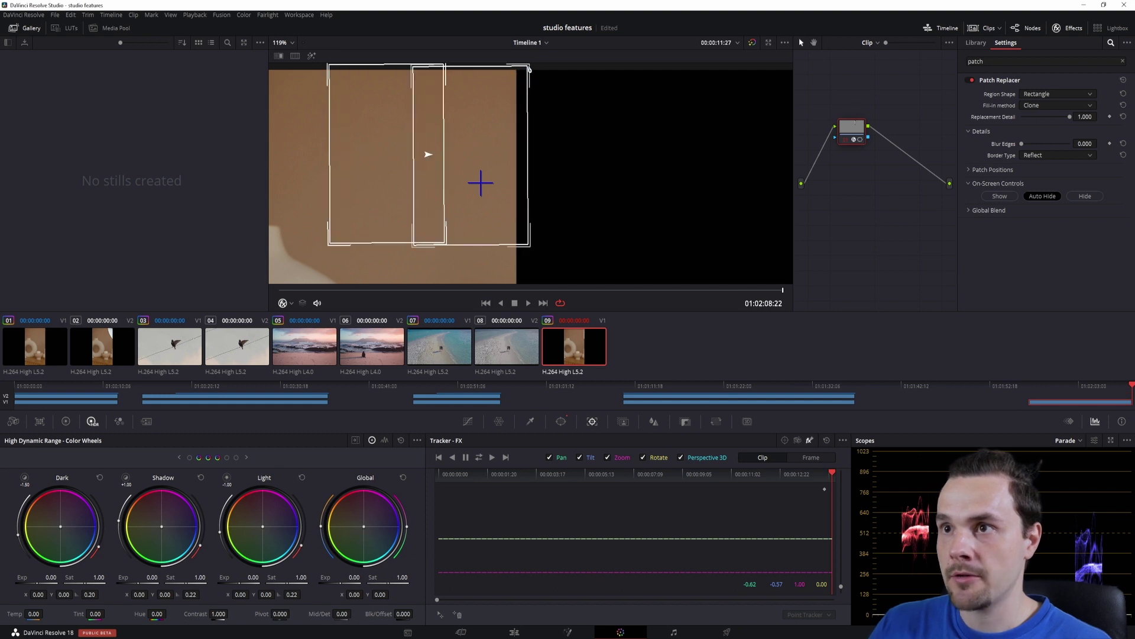
pyautogui.moveTo(357, 176); pyautogui.dragTo(364, 179)
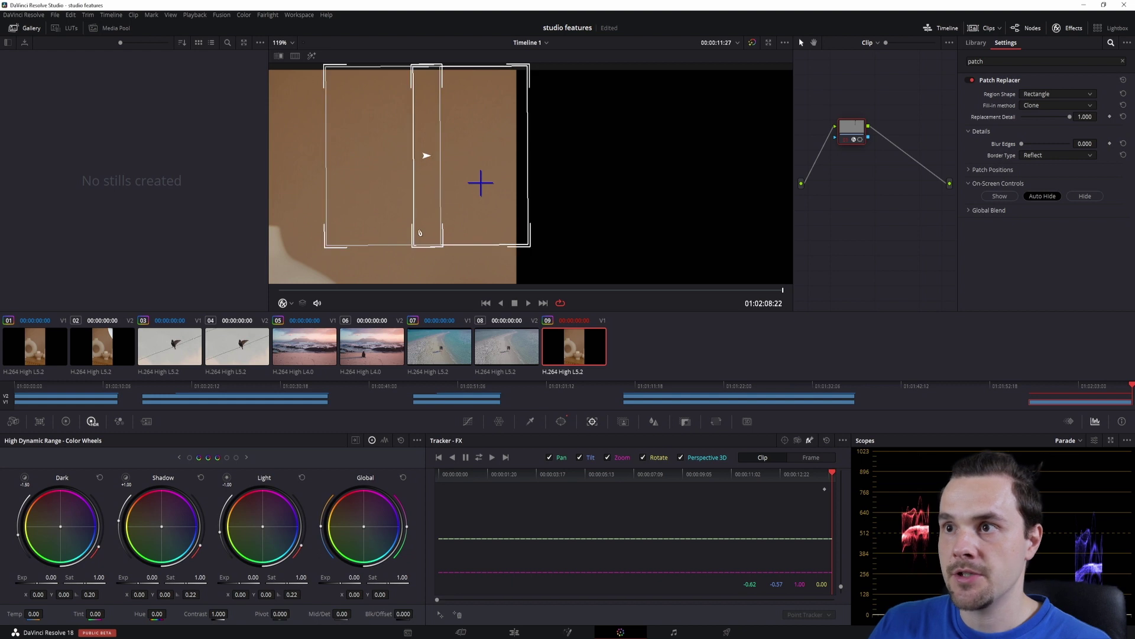
pyautogui.click(1084, 196)
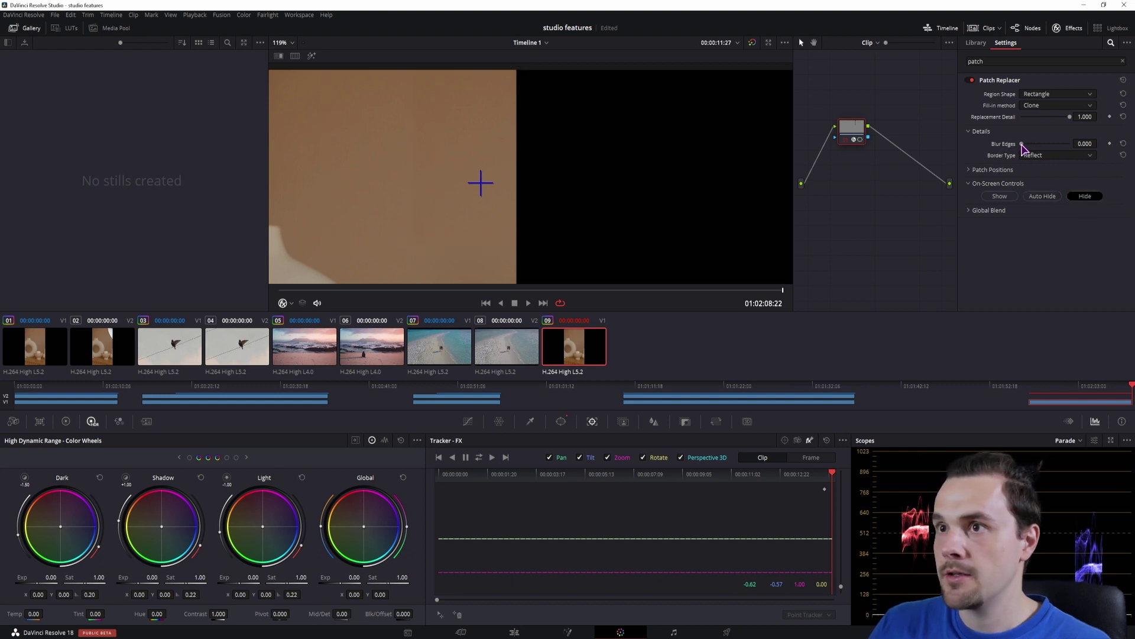
# Soften the patch with Blur Edges at 0.498 and widen and reposition its rectangles to cover the remaining white edge
pyautogui.moveTo(1023, 146); pyautogui.dragTo(1051, 140)
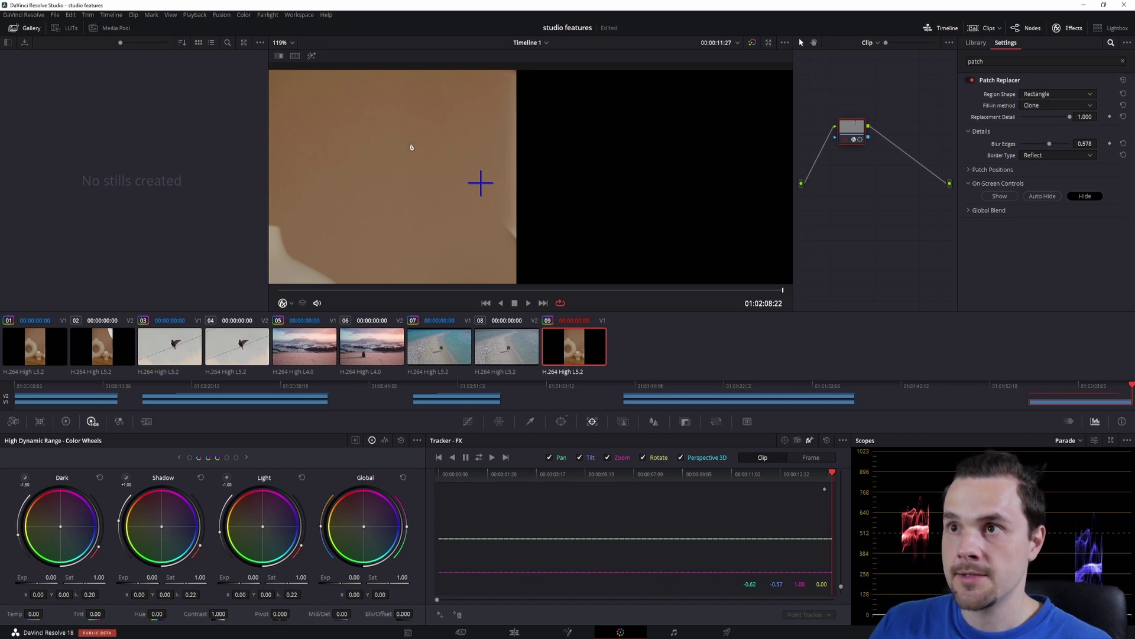
pyautogui.click(1043, 197)
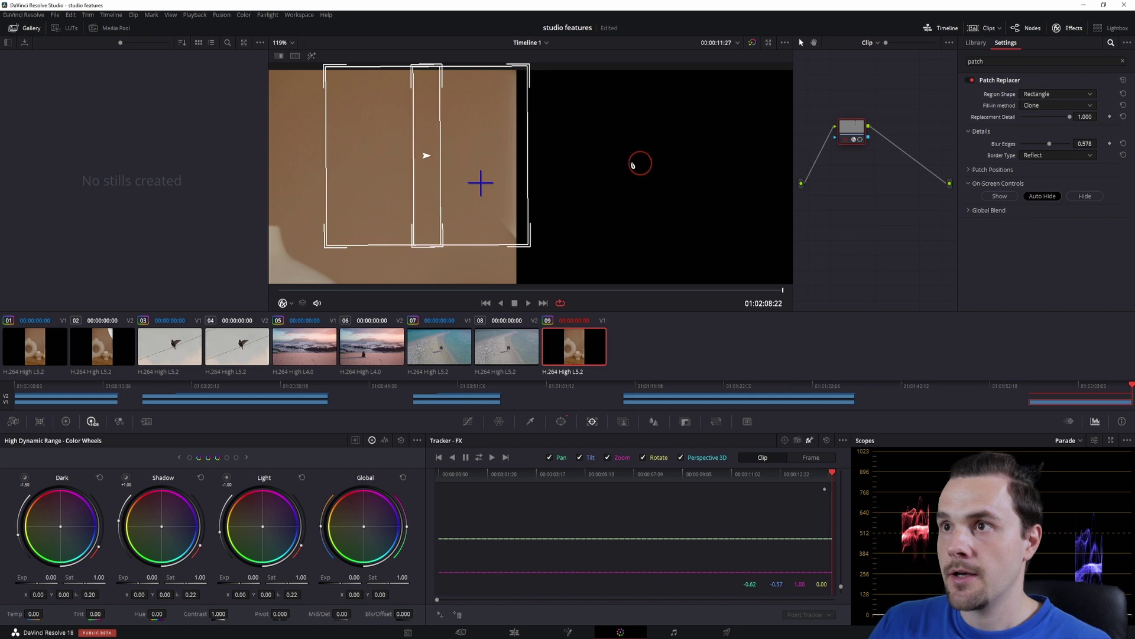
pyautogui.moveTo(530, 71); pyautogui.dragTo(569, 67)
pyautogui.moveTo(370, 184); pyautogui.dragTo(426, 154)
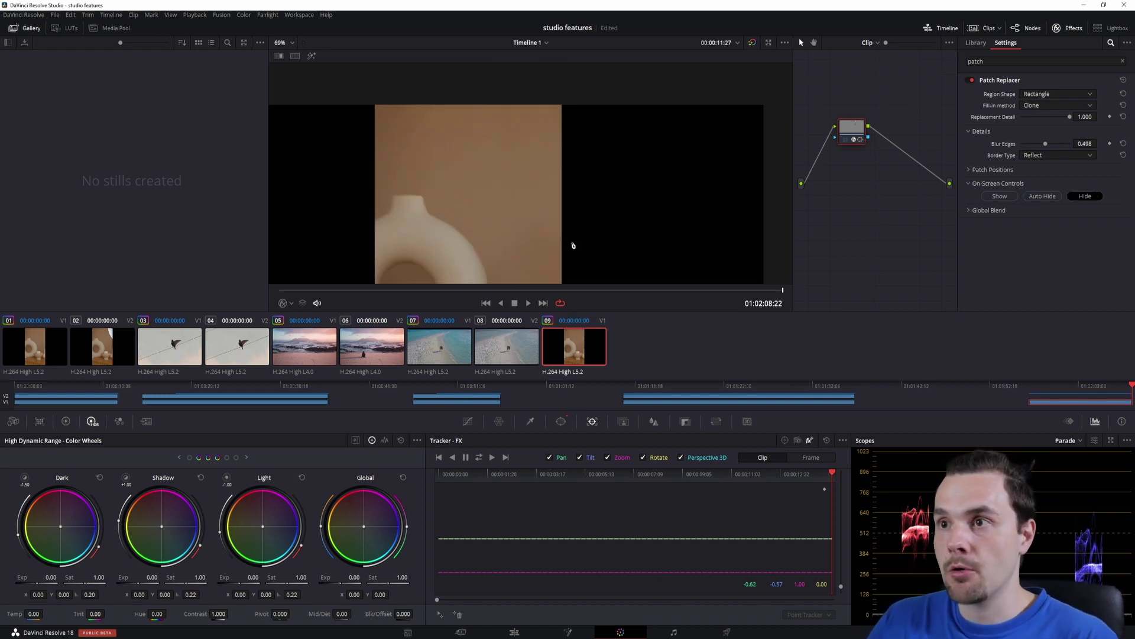
pyautogui.scroll(-13, 535, 210)
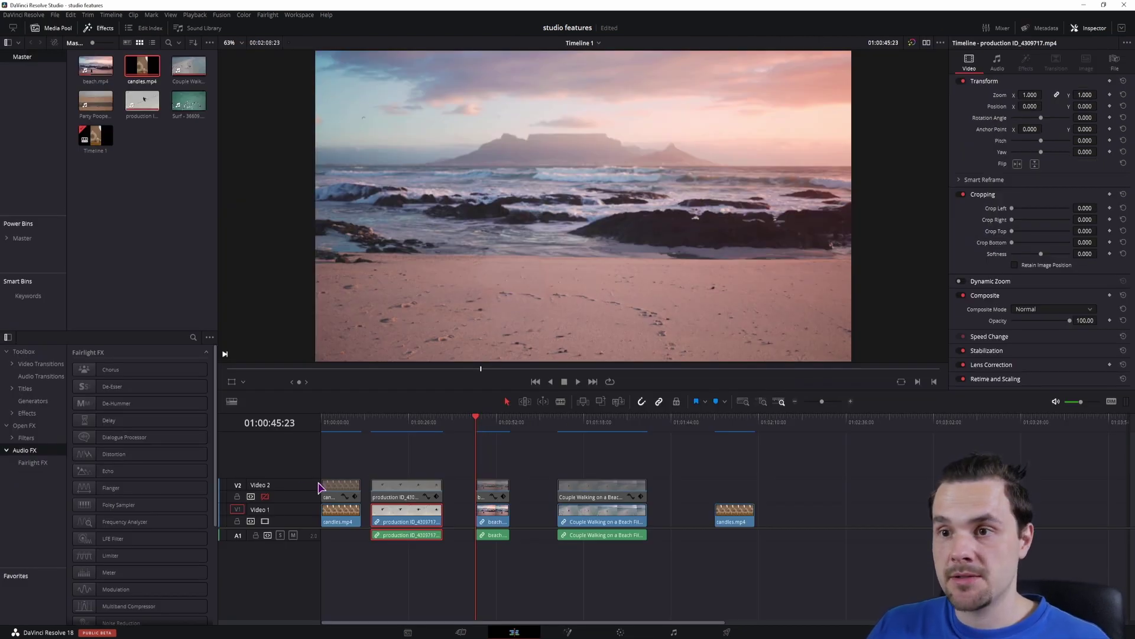
# Re-enable the Video 2 track and open the beach.mp4 clip placed after the candles clip on the Color page
pyautogui.click(265, 496)
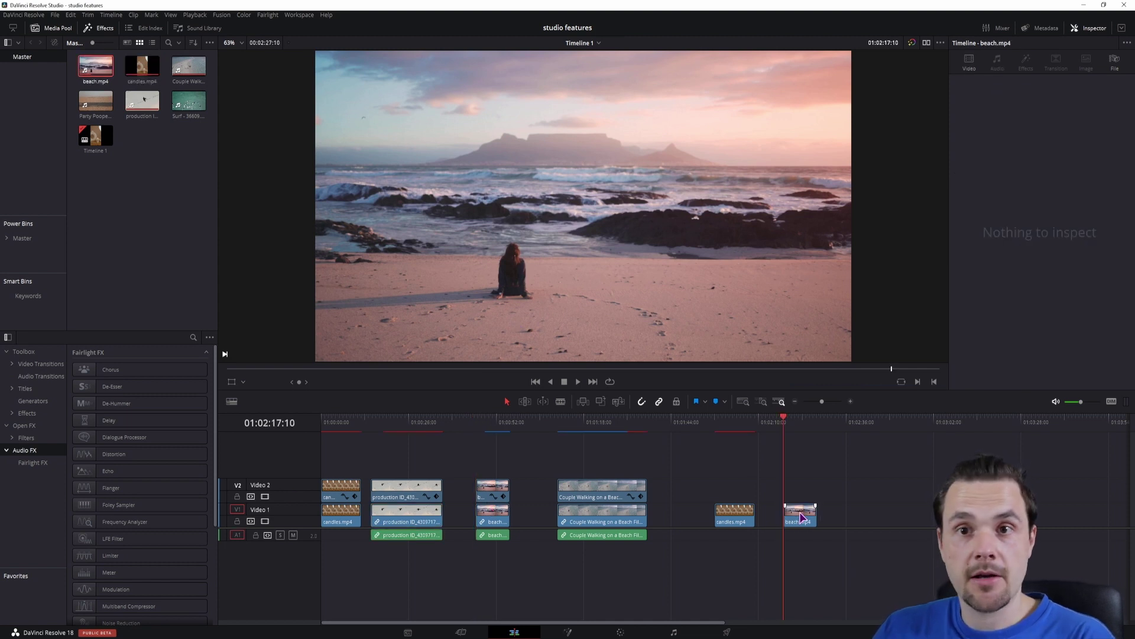
pyautogui.click(800, 518)
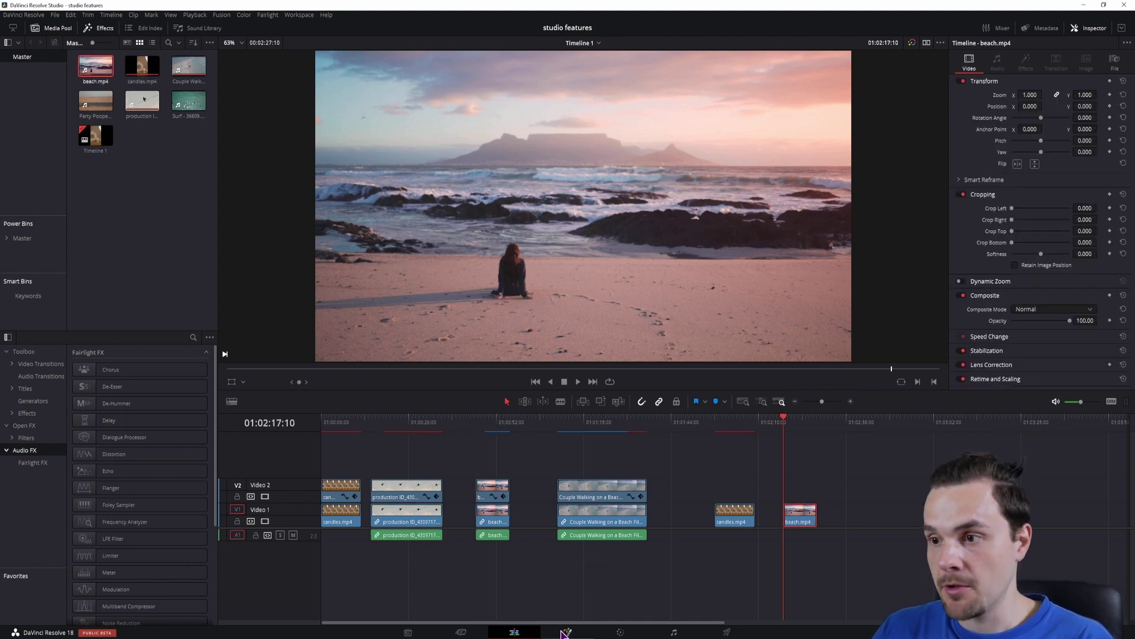
pyautogui.click(620, 632)
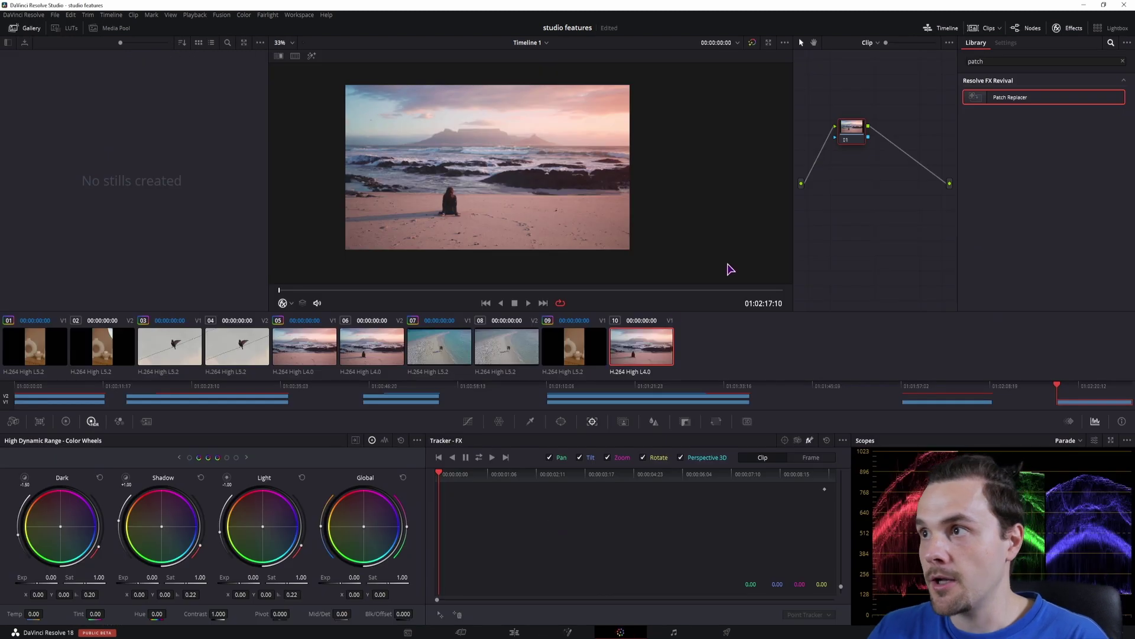
# Preview the beach clip, add a tracking point on the sitting woman at its first frame, and track it forward
pyautogui.press('space')
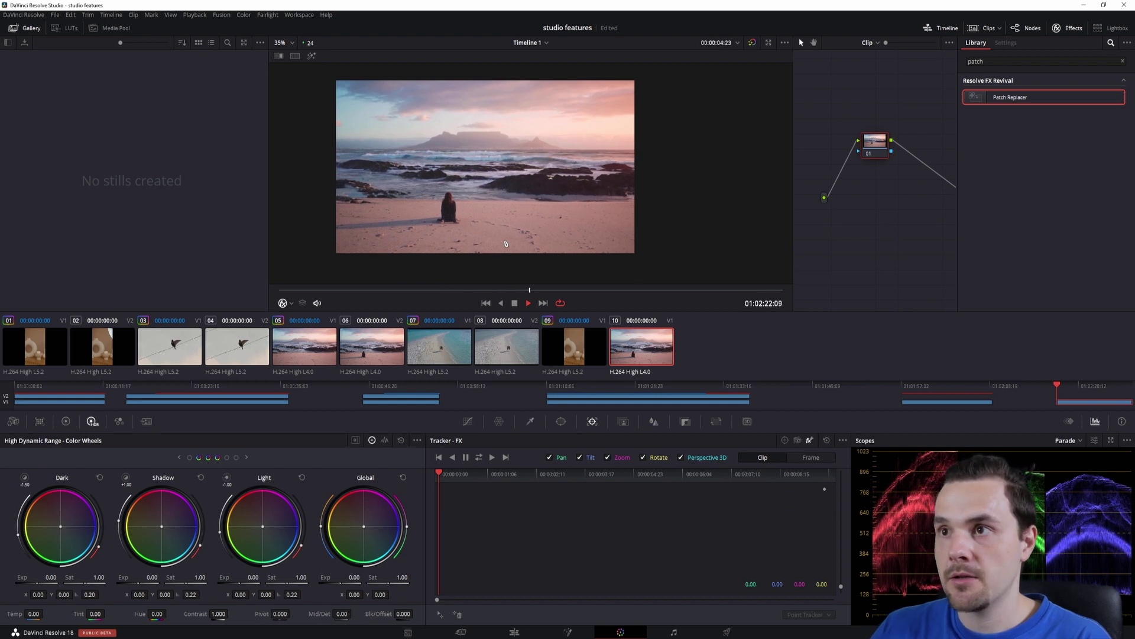
pyautogui.press('space')
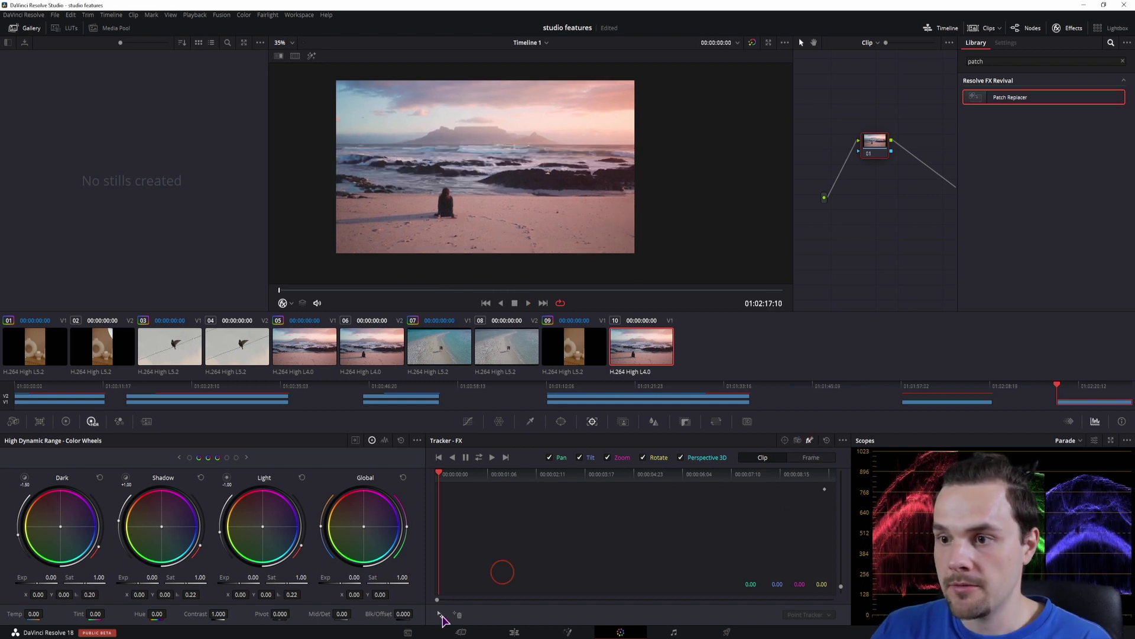
pyautogui.click(441, 616)
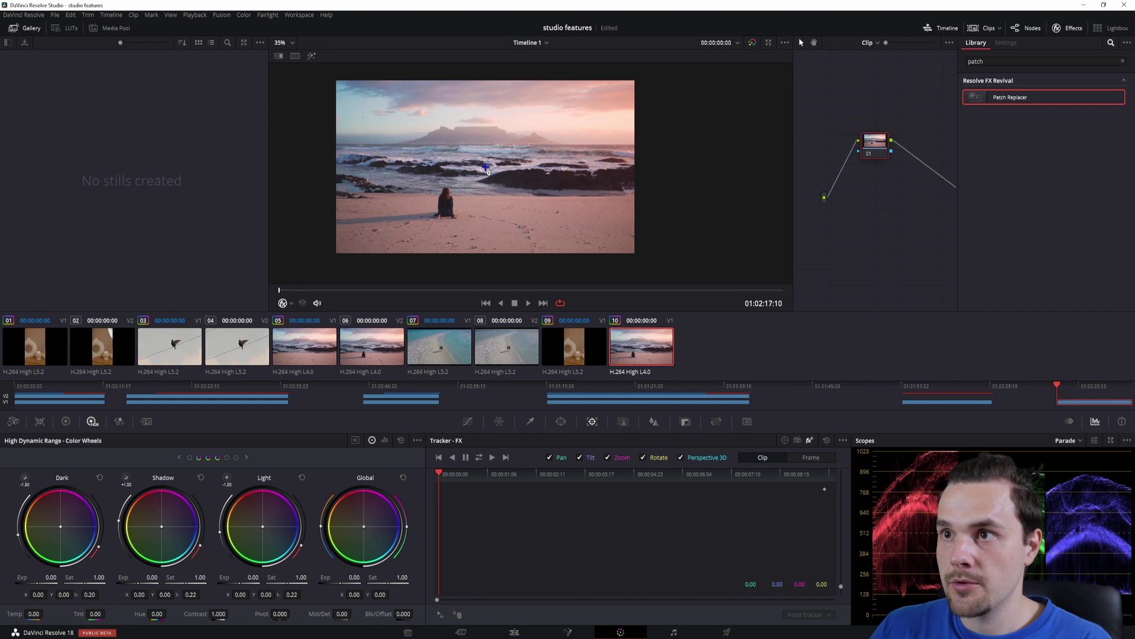
pyautogui.moveTo(487, 168); pyautogui.dragTo(454, 200)
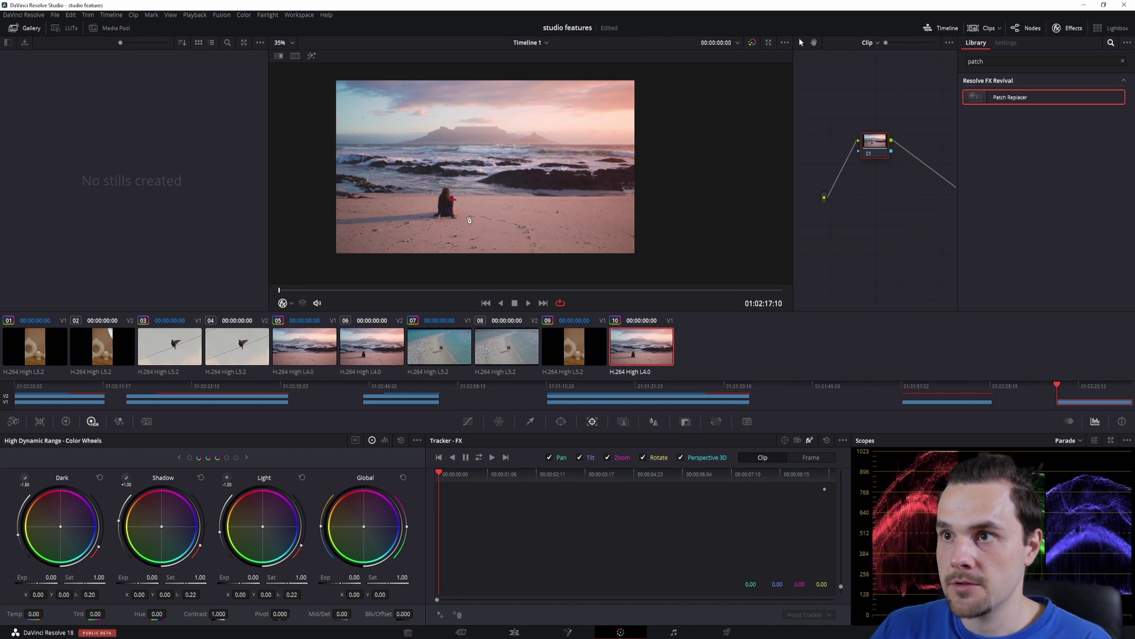
pyautogui.click(492, 457)
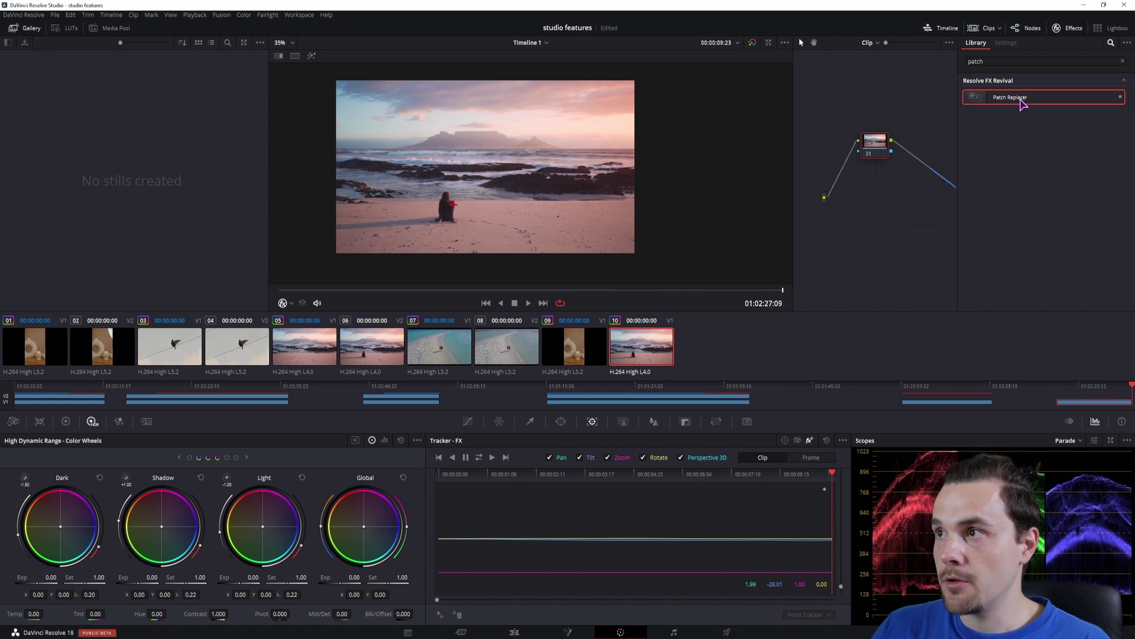
# Apply Patch Replacer to the beach clip's node and fit its target ellipse over the woman, with the source on clean sand
pyautogui.moveTo(1021, 99); pyautogui.dragTo(881, 147)
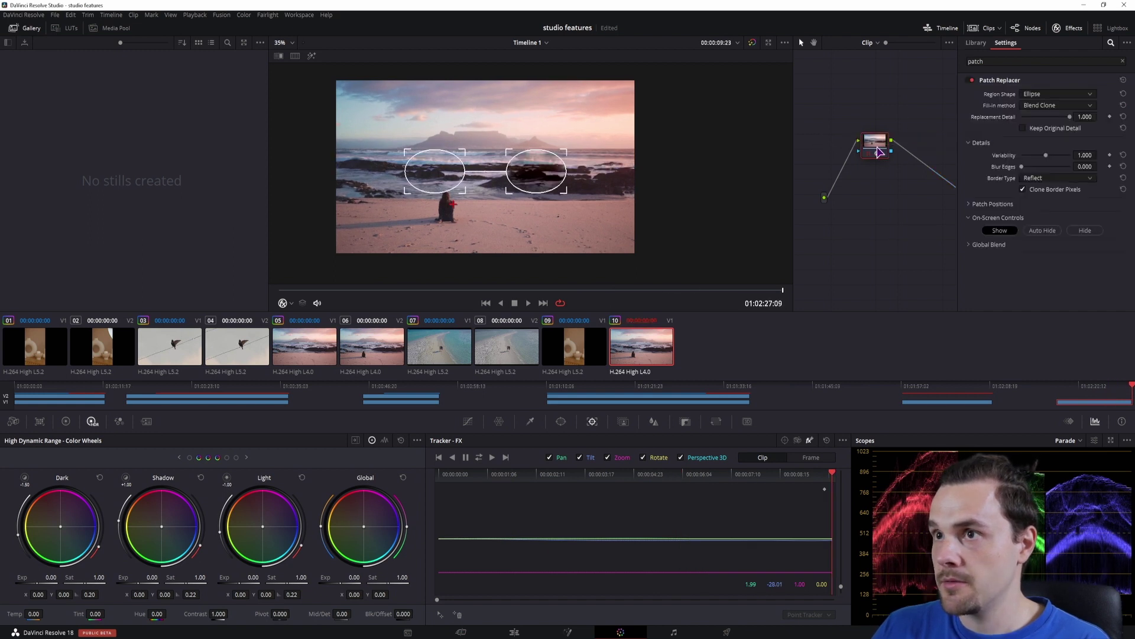
pyautogui.moveTo(559, 181); pyautogui.dragTo(435, 193)
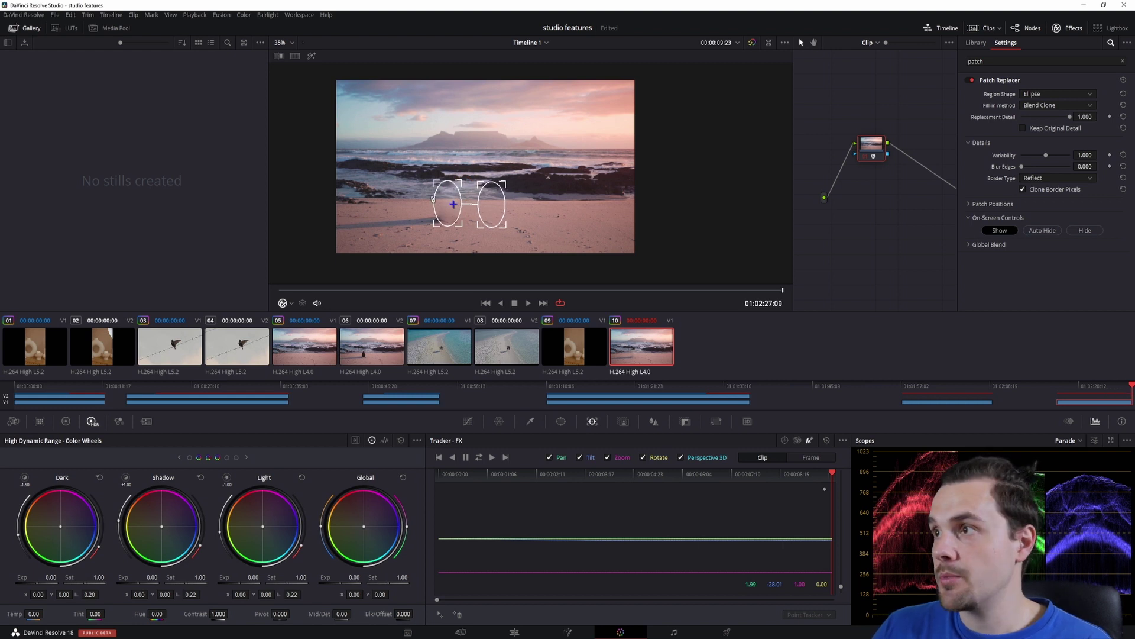
# Reposition the ellipses around the woman with Global Blend temporarily lowered, reset the blend to 1.000, and turn off the viewer overlay
pyautogui.click(968, 246)
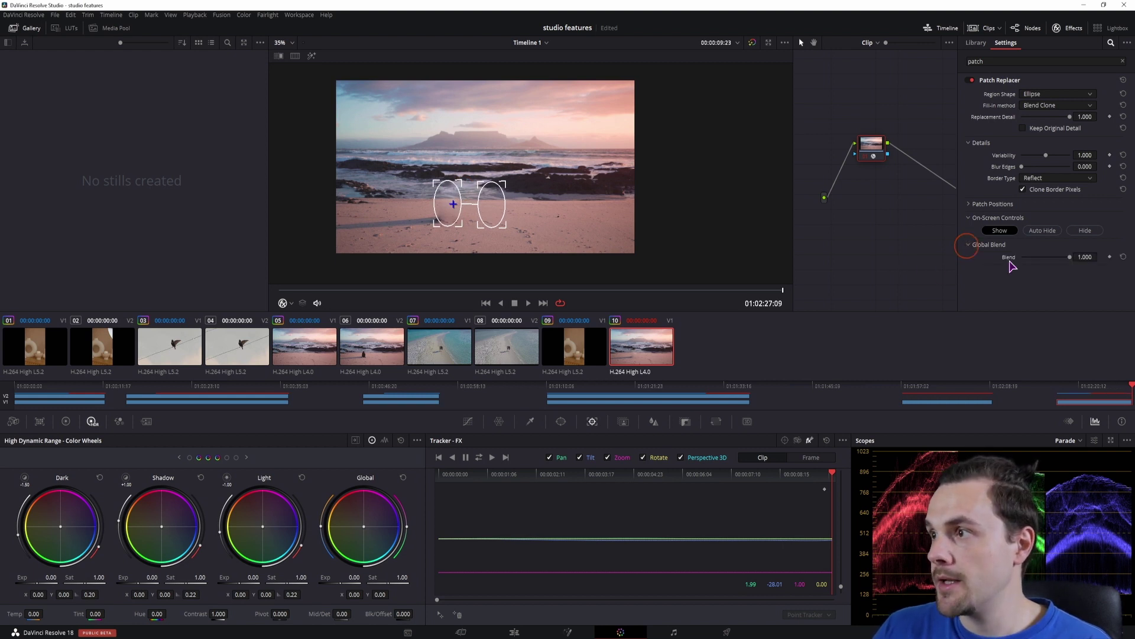
pyautogui.moveTo(1071, 259); pyautogui.dragTo(1043, 262)
pyautogui.moveTo(456, 188); pyautogui.dragTo(460, 184)
pyautogui.click(1122, 257)
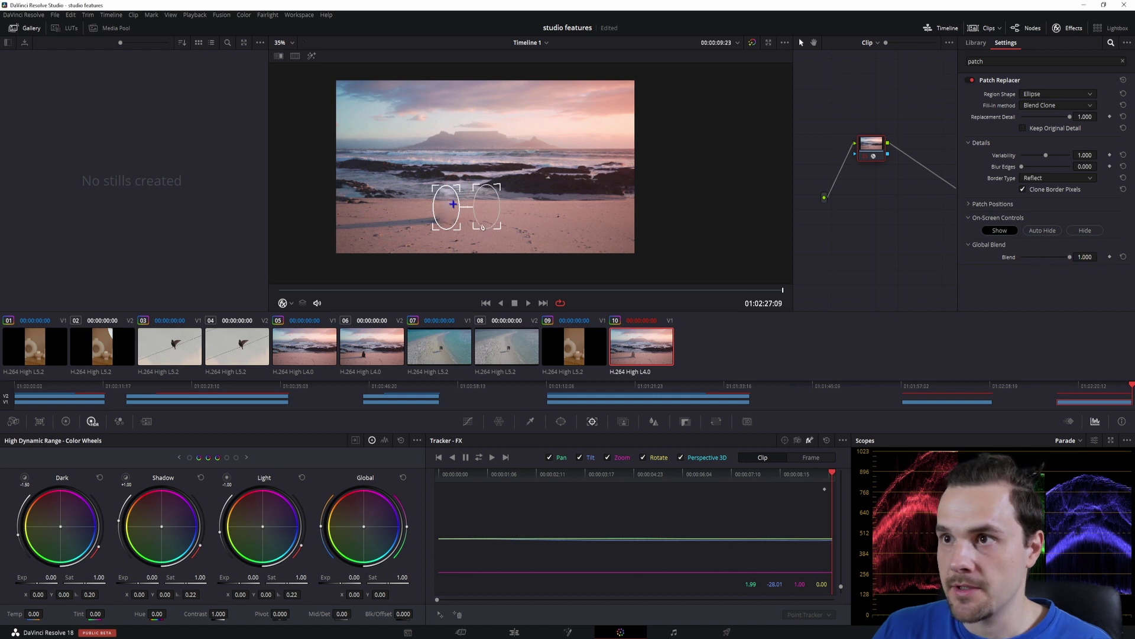
pyautogui.click(285, 306)
pyautogui.click(294, 318)
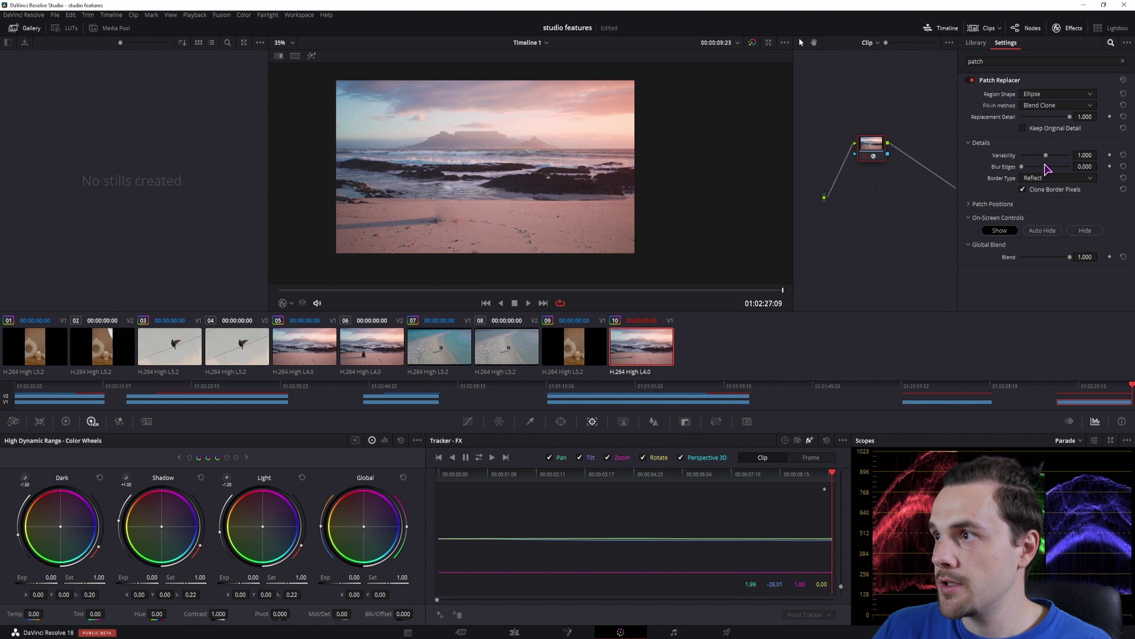
# Raise Patch Replacer's Blur Edges to 0.429 and move the source ellipse on the sand beside the target with the Open FX overlay shown
pyautogui.moveTo(1084, 166); pyautogui.dragTo(1100, 166)
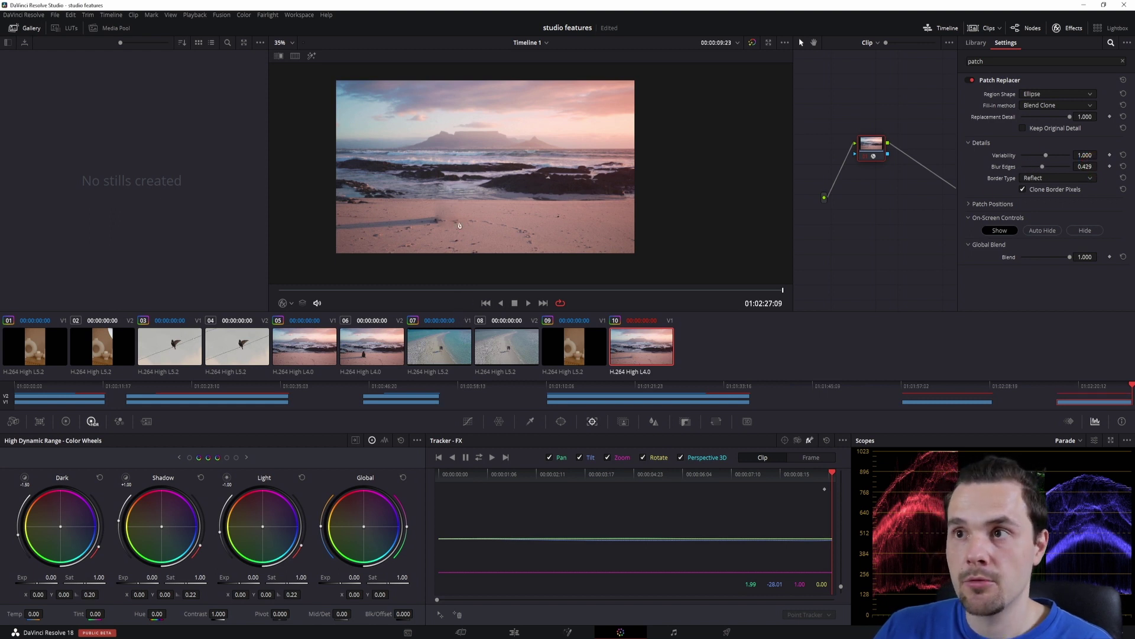
pyautogui.click(285, 306)
pyautogui.click(296, 333)
pyautogui.moveTo(430, 229); pyautogui.dragTo(476, 212)
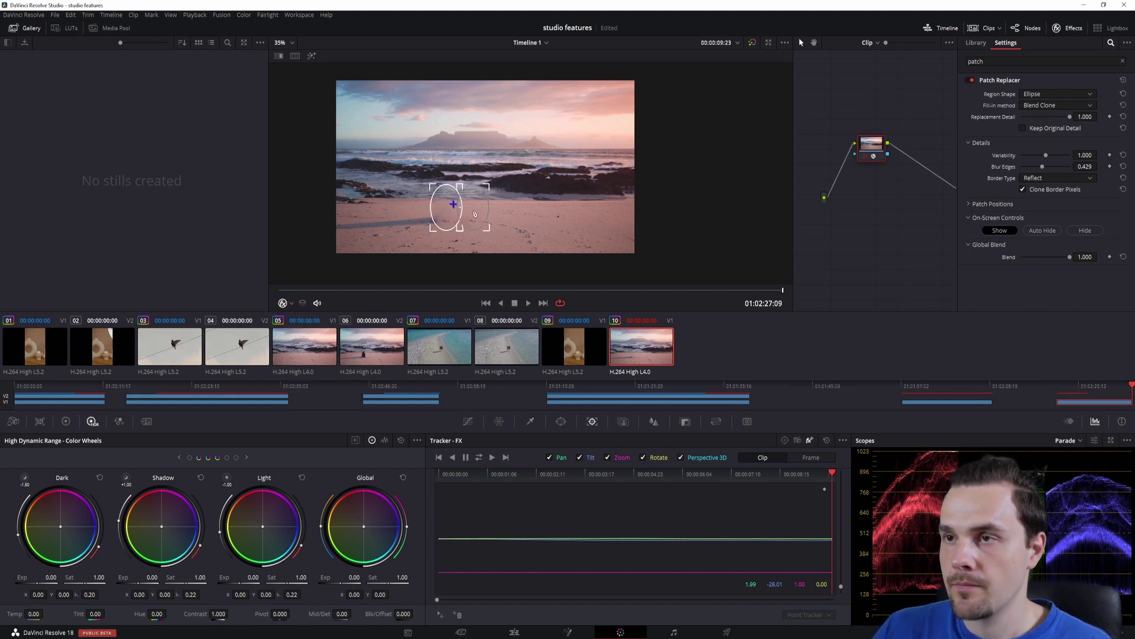
# Set the patch's on-screen controls to Auto Hide and fine-tune the source ellipse's position on the clean sand
pyautogui.hotkey('shift', '`')
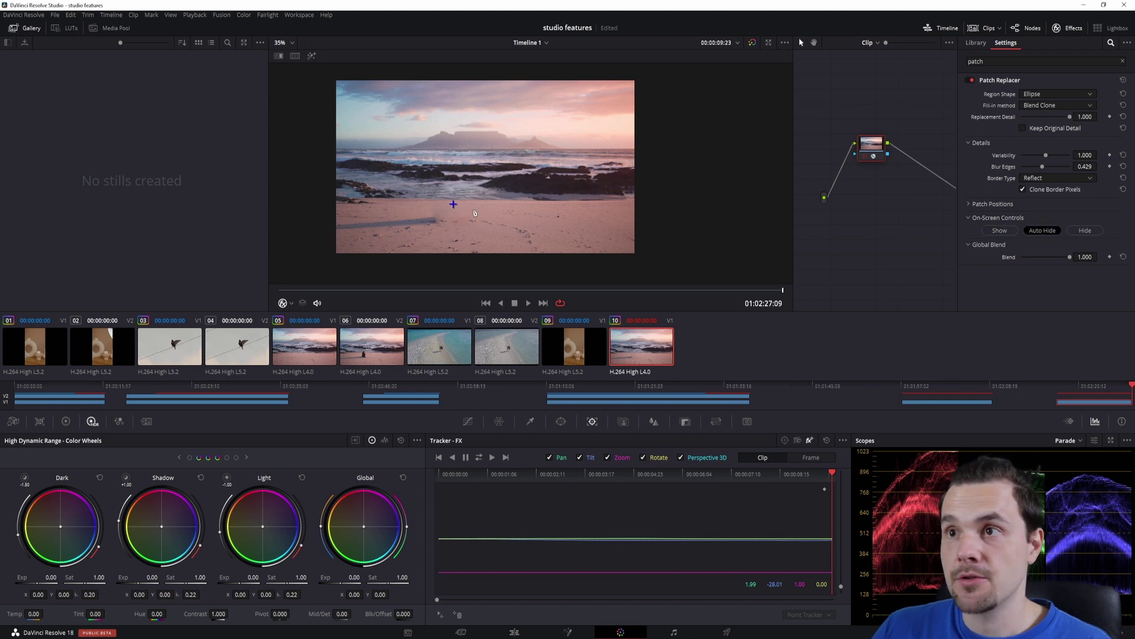
pyautogui.moveTo(473, 210)
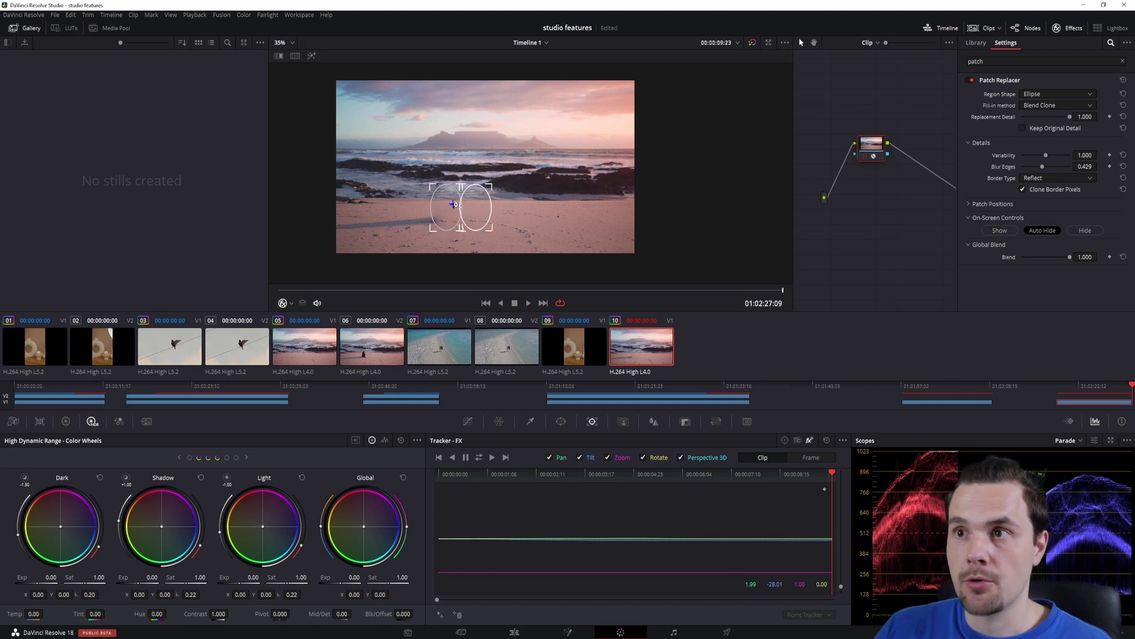
pyautogui.click(483, 221)
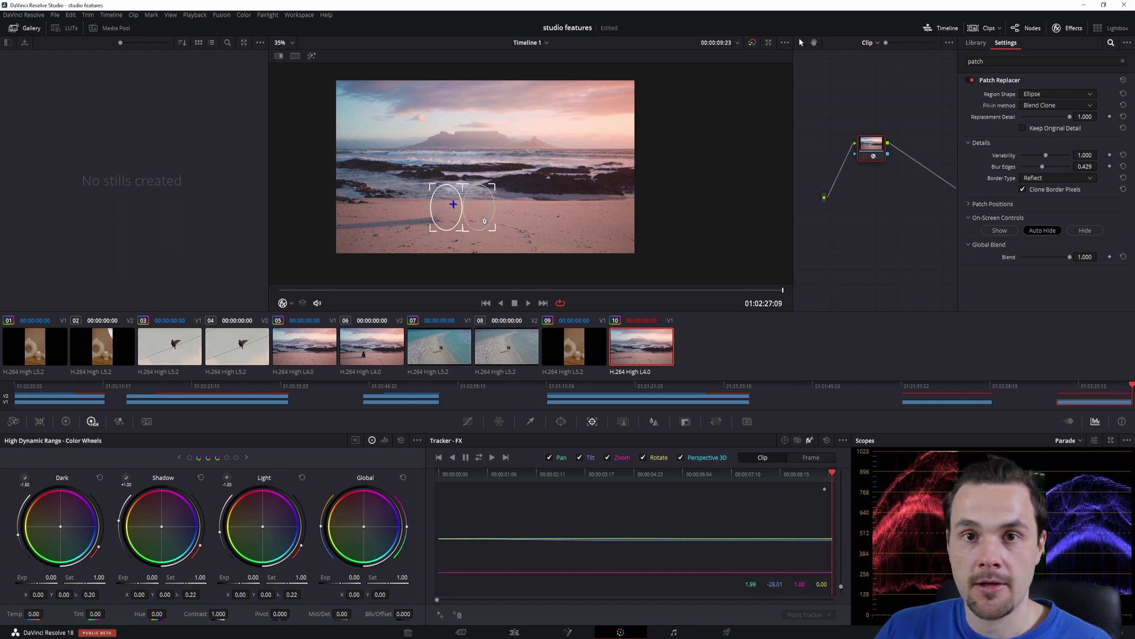
pyautogui.click(483, 220)
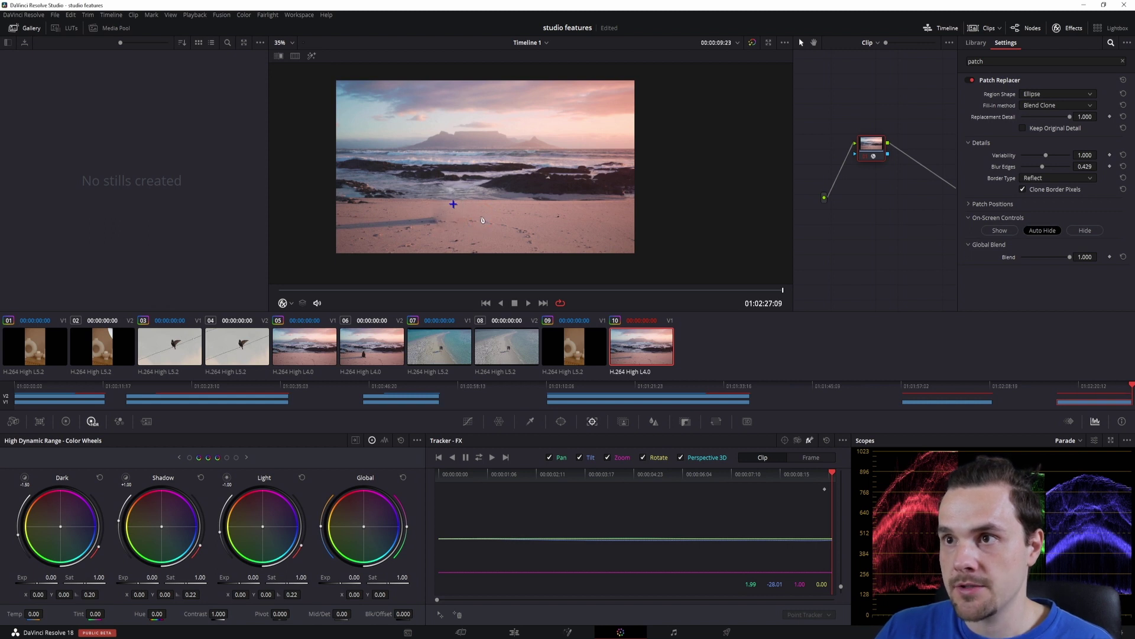
pyautogui.moveTo(453, 222)
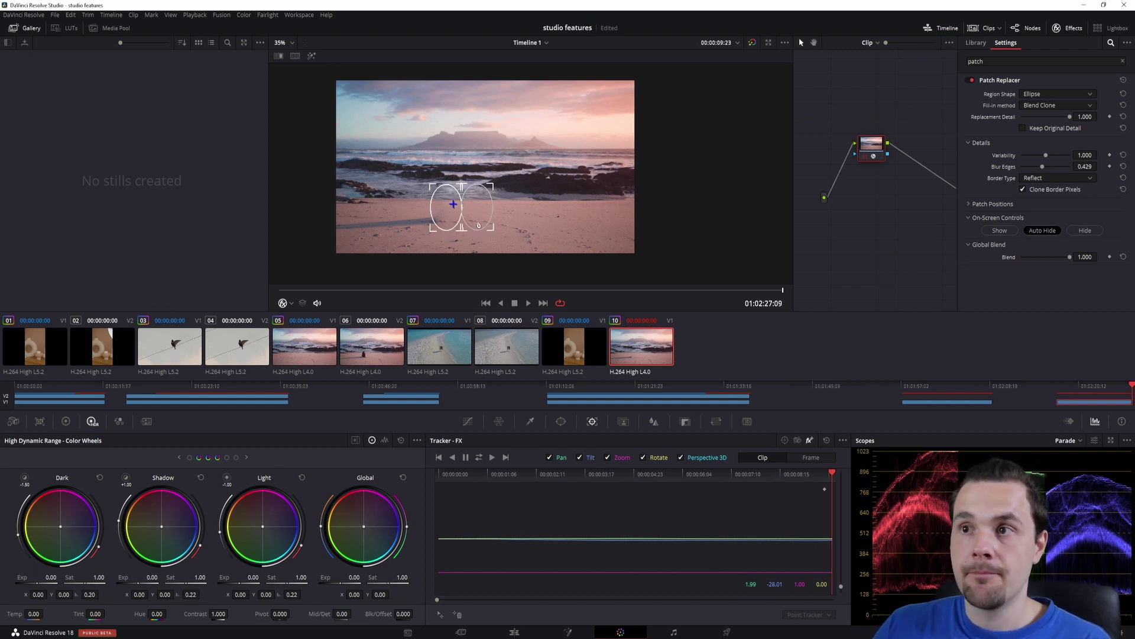
# Play the patched beach clip from its first frame with the viewer overlay turned off
pyautogui.click(282, 290)
pyautogui.press('space')
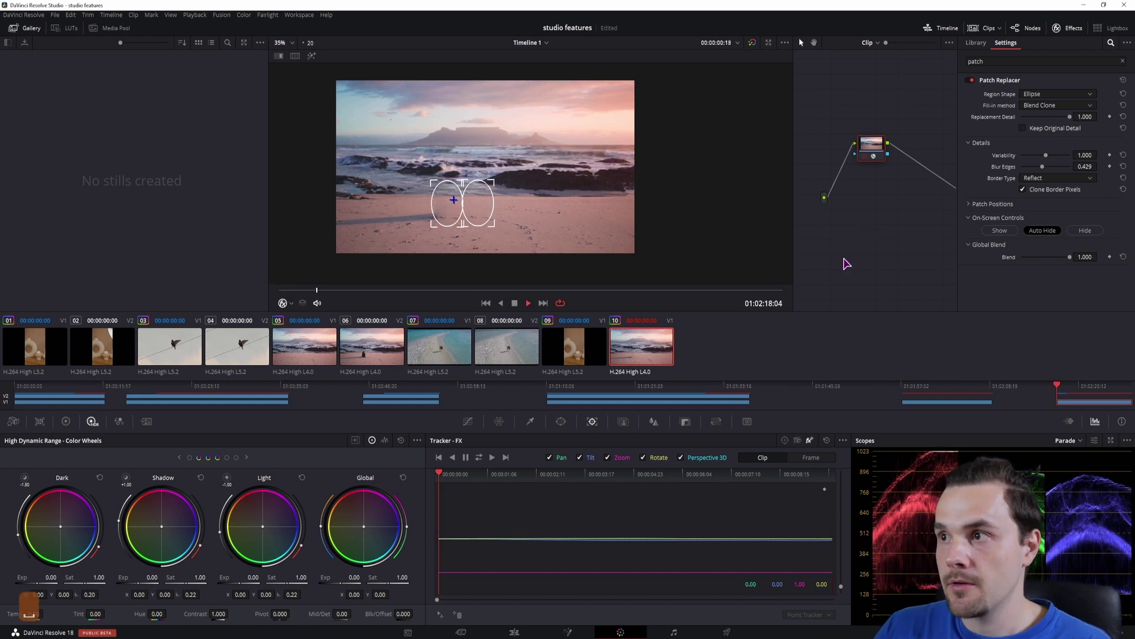
pyautogui.click(287, 303)
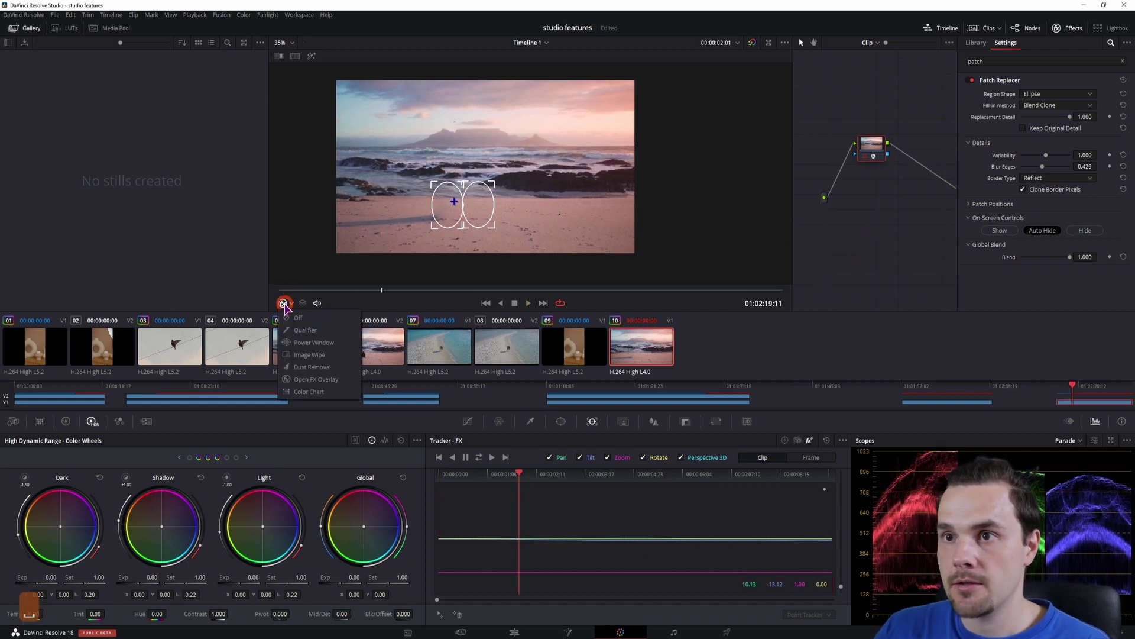
pyautogui.click(296, 318)
pyautogui.press('space')
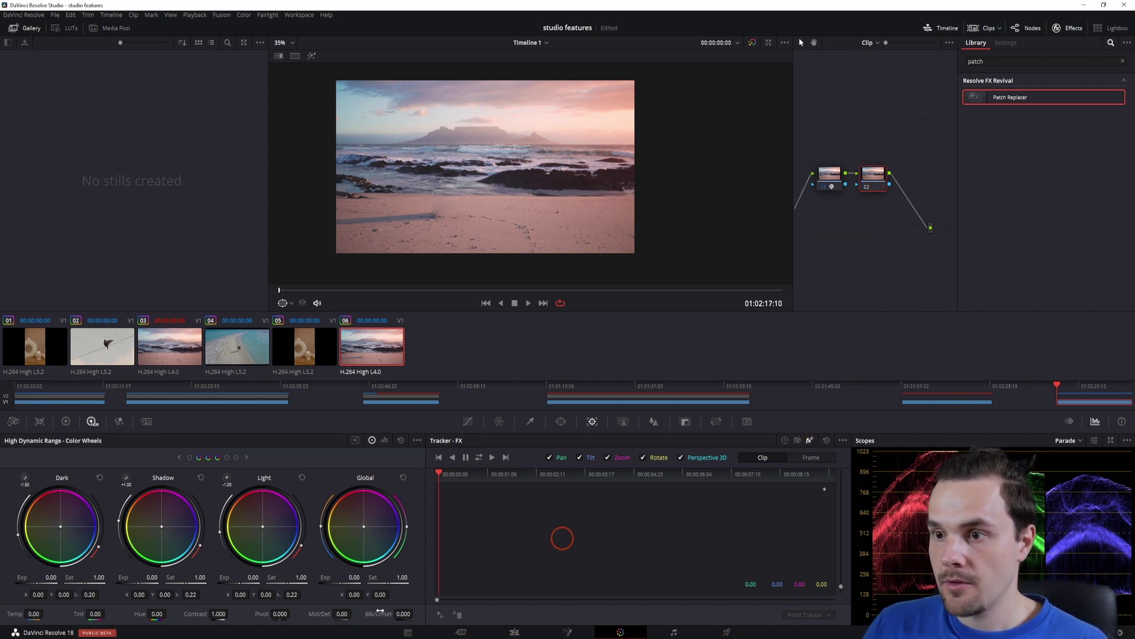
# Add a tracking point on the woman's shadow for the second node at the first frame and track it forward
pyautogui.click(441, 615)
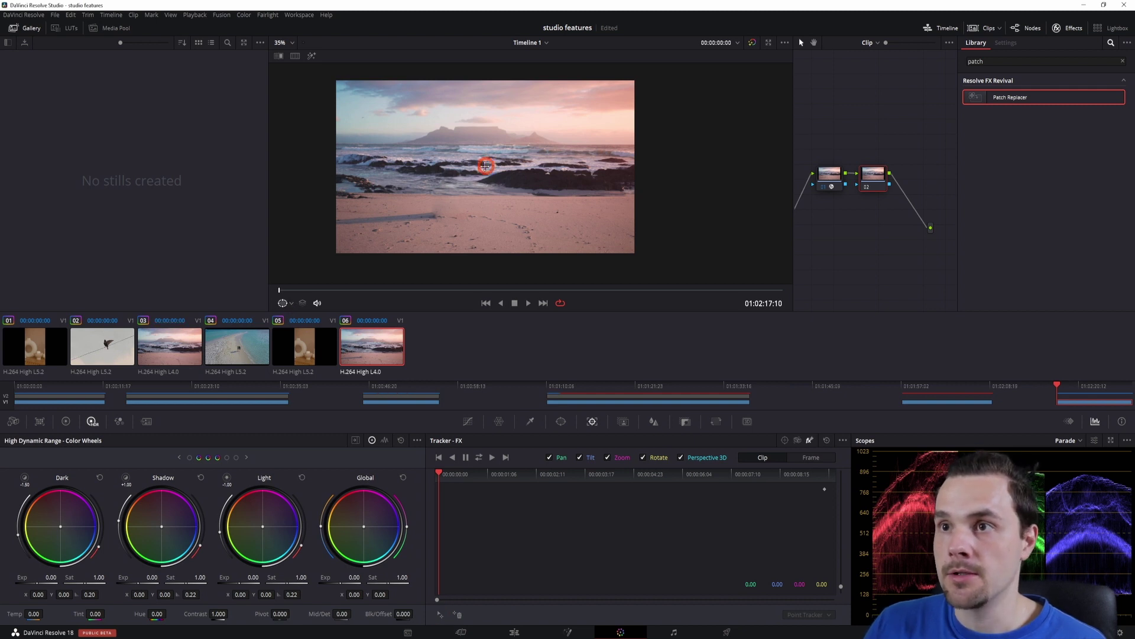
pyautogui.moveTo(486, 165); pyautogui.dragTo(386, 221)
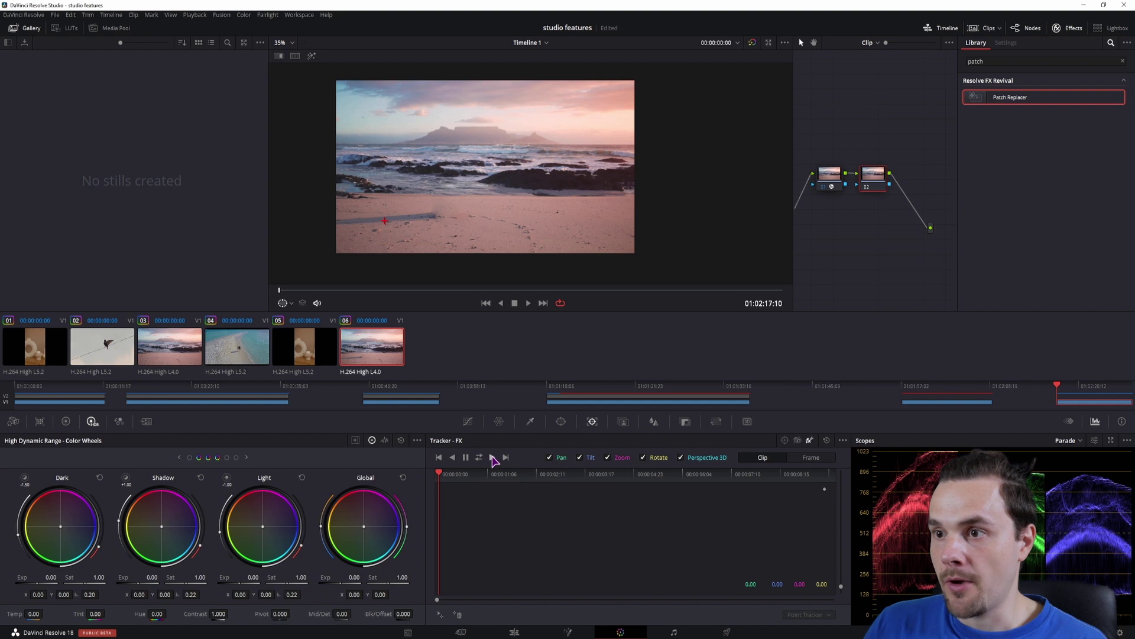
pyautogui.click(492, 458)
# Apply Patch Replacer to the second node with a Rectangle region shape and arrange its regions to cover the woman's shadow with clean sand
pyautogui.moveTo(1028, 110); pyautogui.dragTo(874, 181)
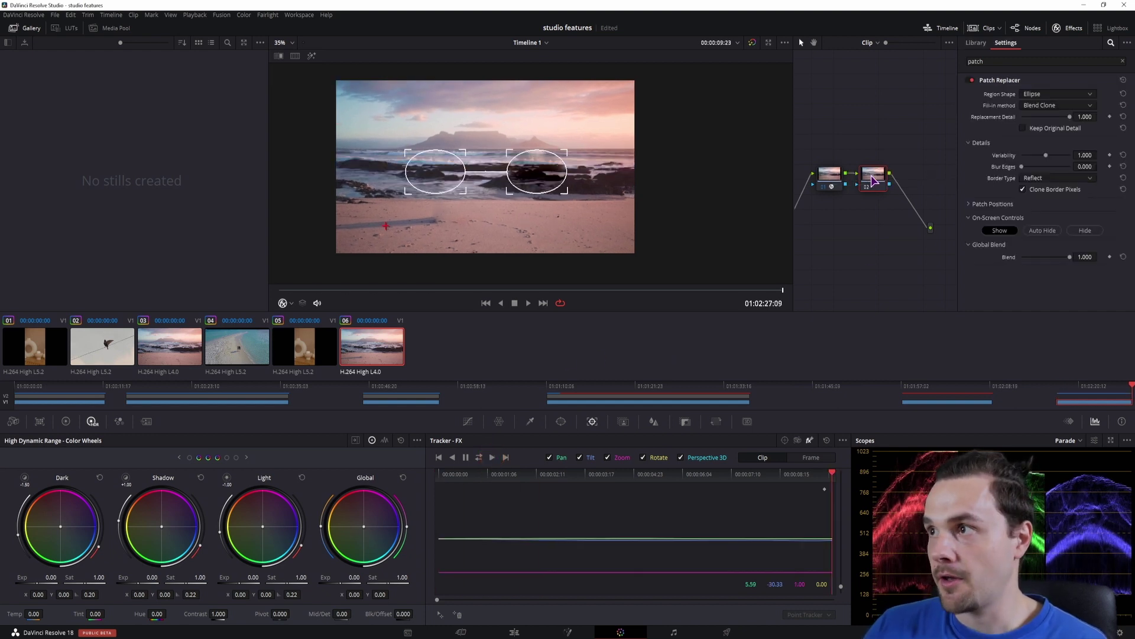
pyautogui.click(1041, 95)
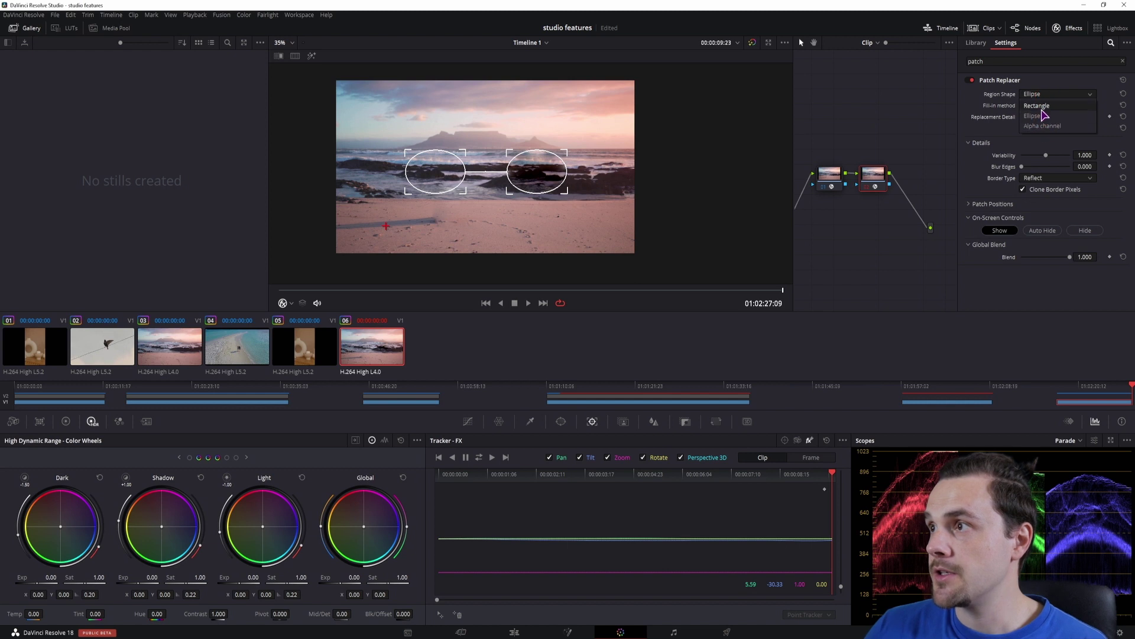
pyautogui.click(1039, 107)
pyautogui.moveTo(467, 152); pyautogui.dragTo(401, 239)
pyautogui.moveTo(547, 174); pyautogui.dragTo(392, 226)
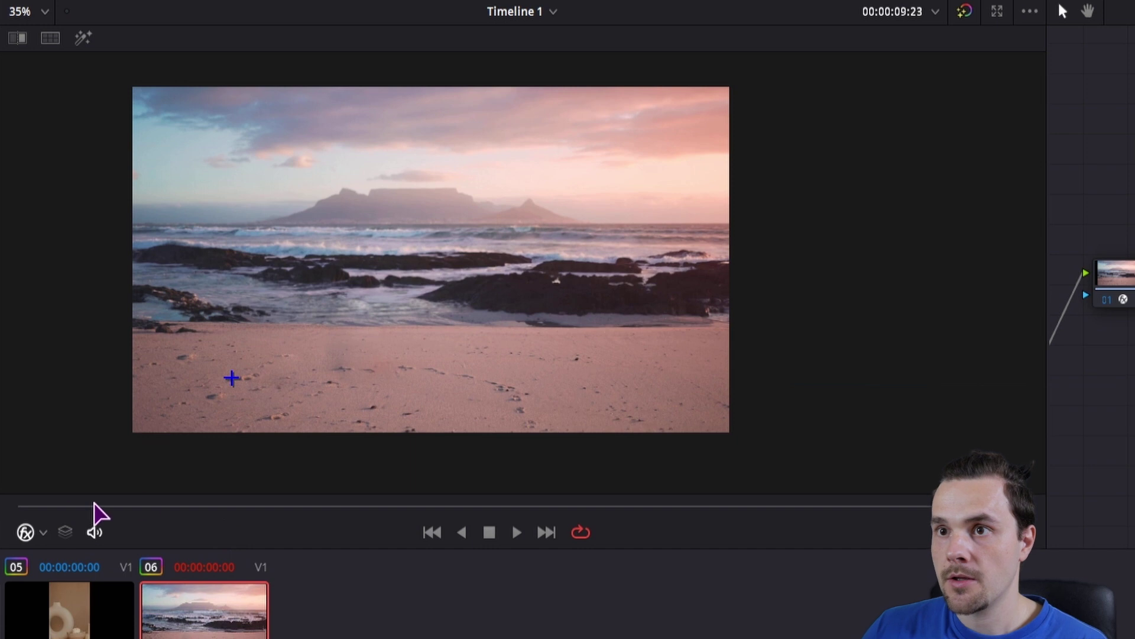
# Play the beach clip from its start and check the shadow patch
pyautogui.click(282, 290)
pyautogui.press('space')
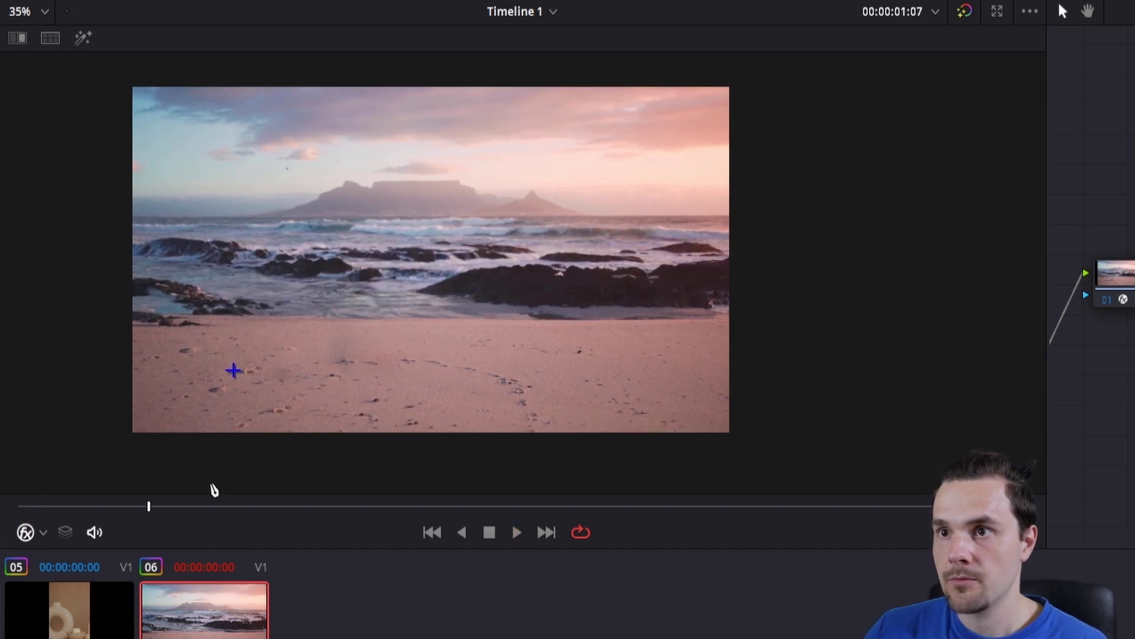
pyautogui.click(136, 507)
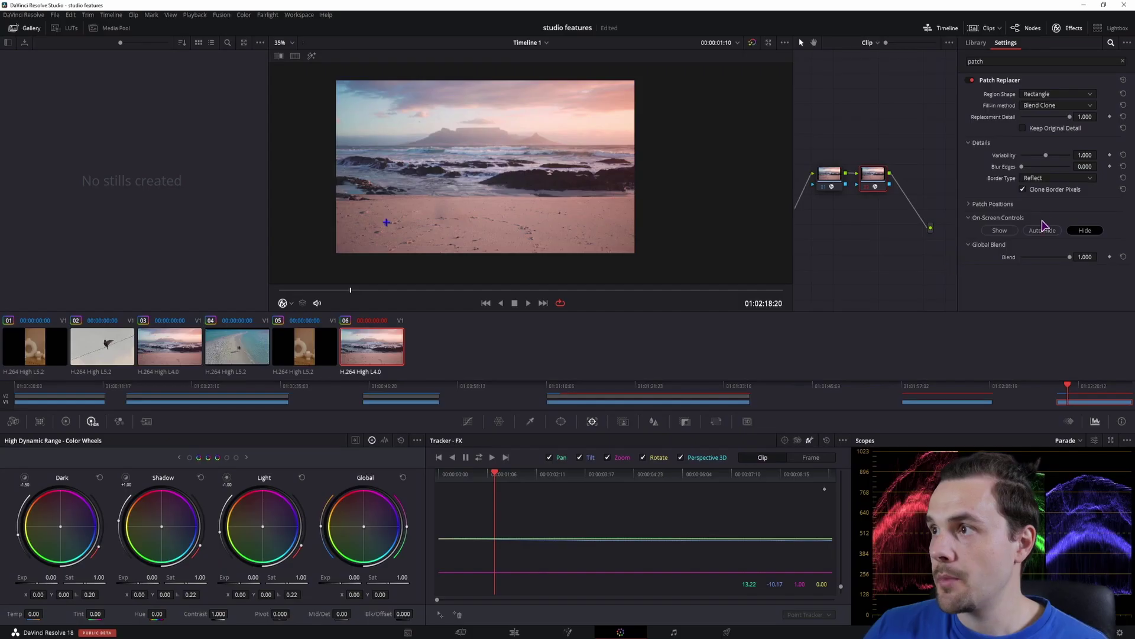
# Try the Replicate border type on the shadow patch, check it at another frame, and set it back to Reflect
pyautogui.click(1035, 178)
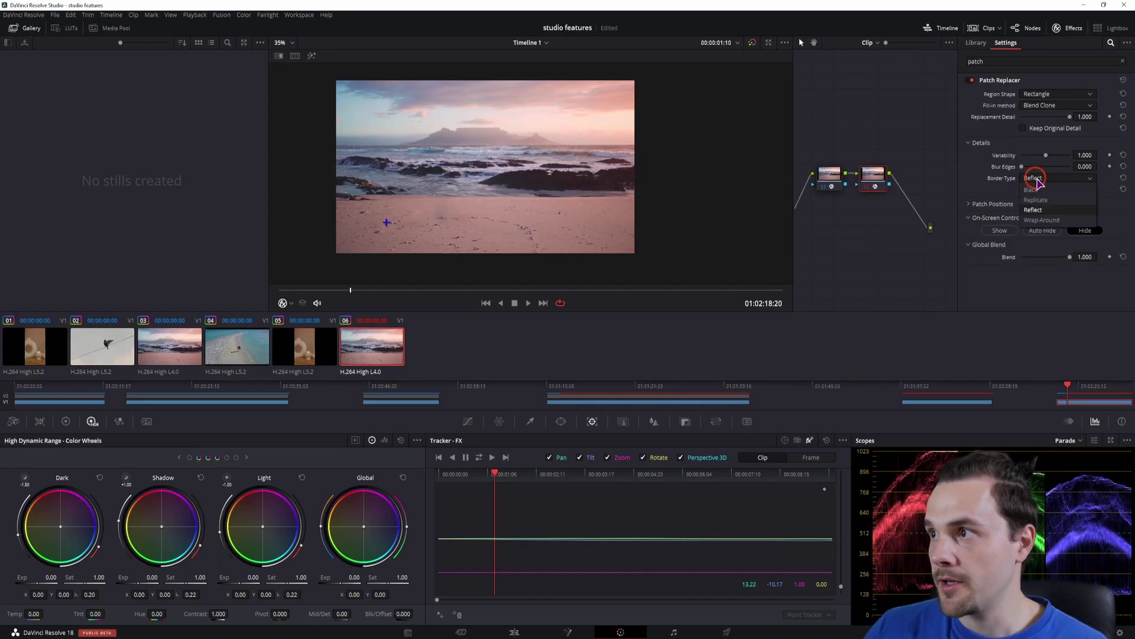
pyautogui.click(1058, 201)
pyautogui.click(340, 291)
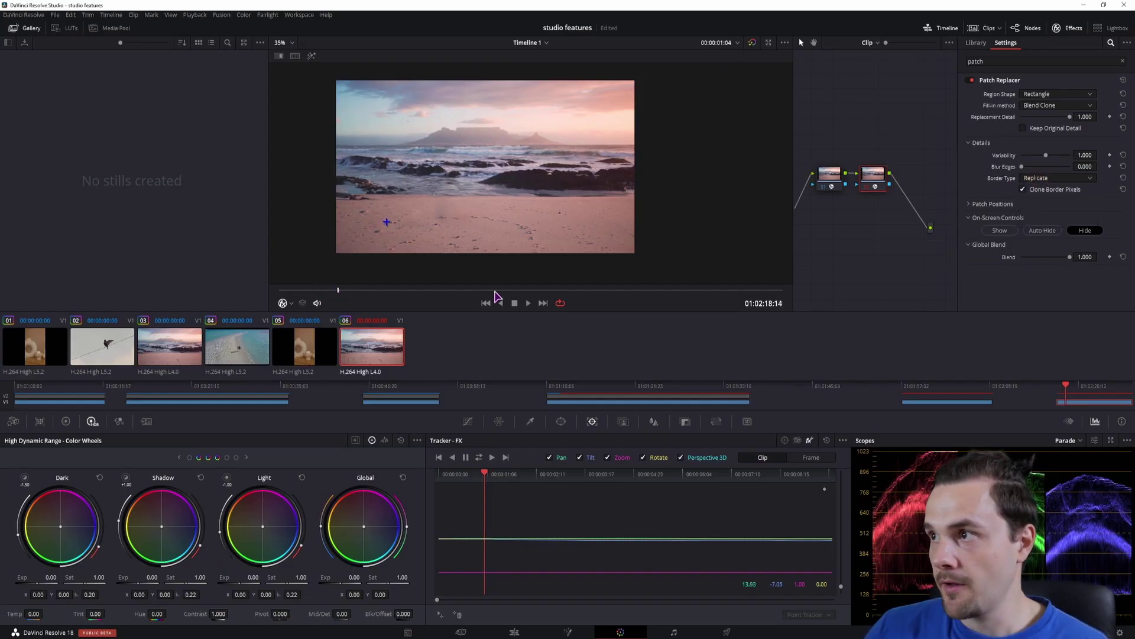
pyautogui.click(1043, 180)
pyautogui.click(1034, 210)
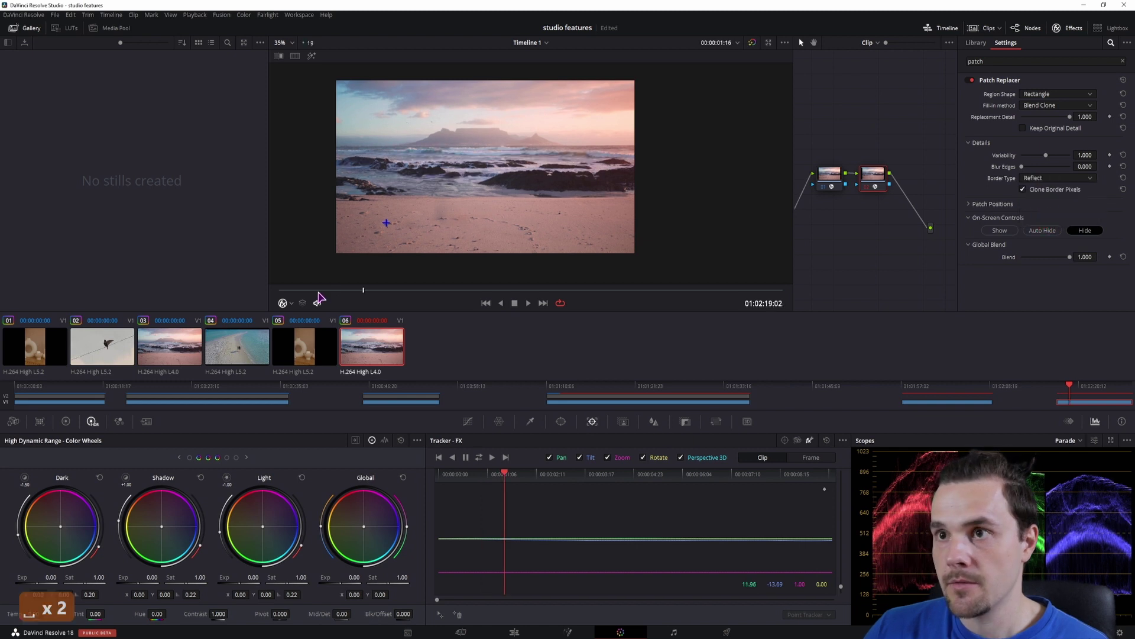
# Set the shadow patch's Blur Edges to 0.424 and play the clip to check the blending
pyautogui.click(1039, 232)
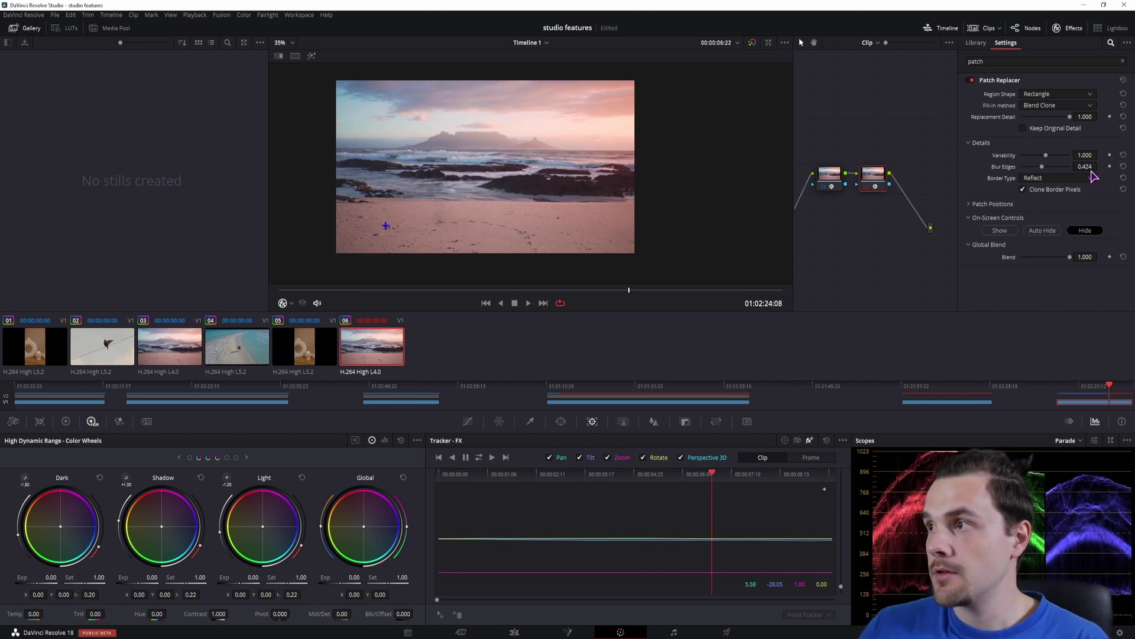
pyautogui.press('space')
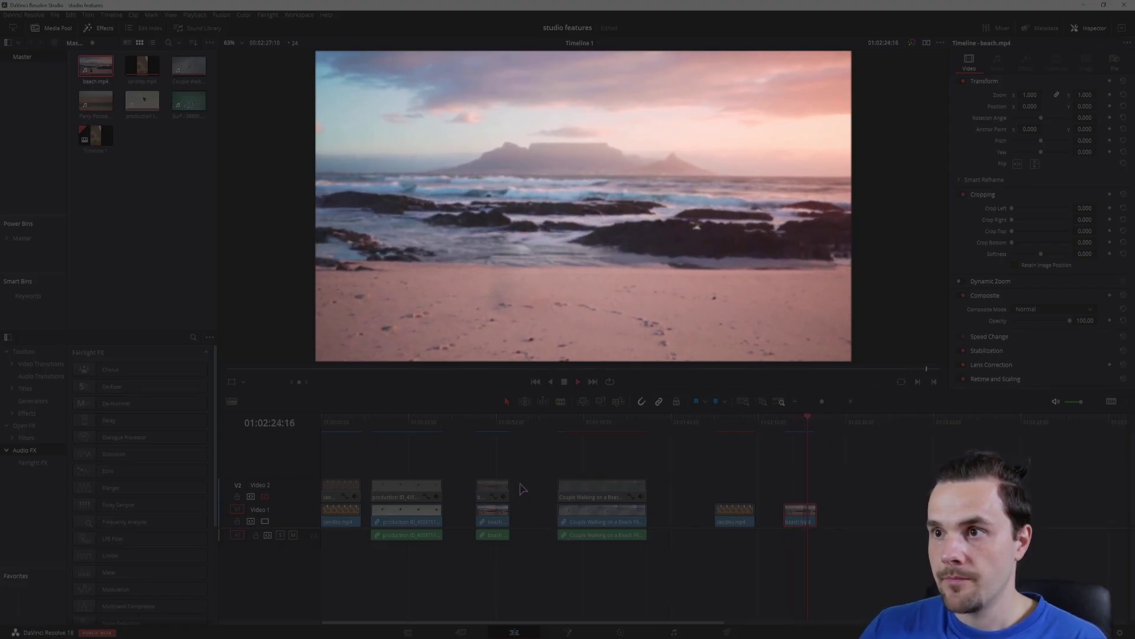
# On the Edit page, compare the last beach.mp4 clip with the earlier beach clip by moving the playhead between them
pyautogui.press('space')
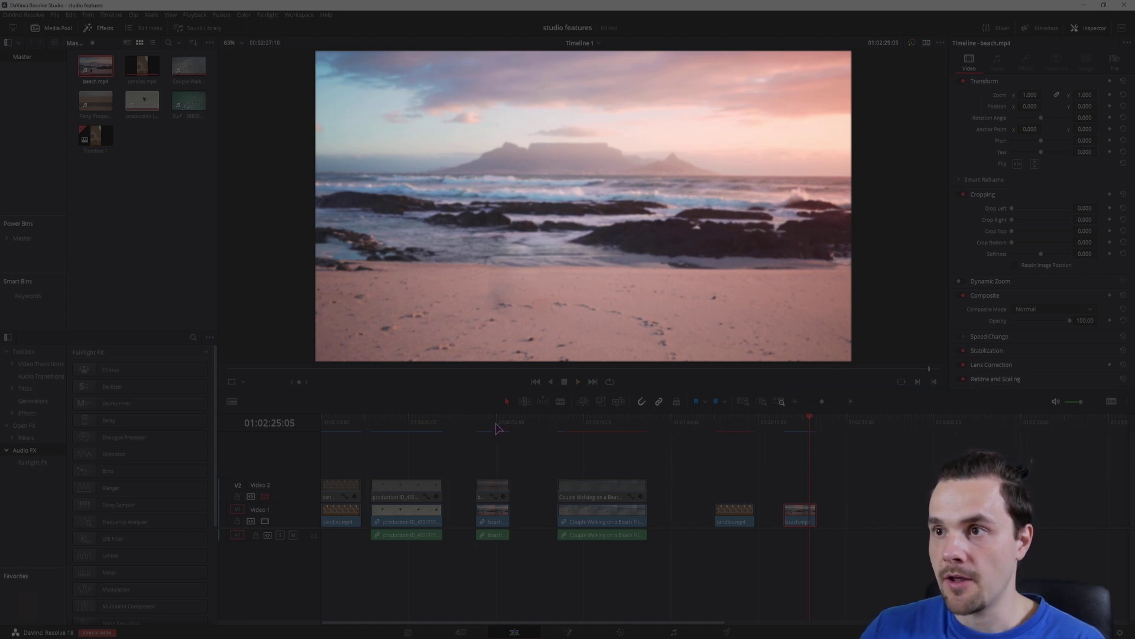
pyautogui.click(496, 424)
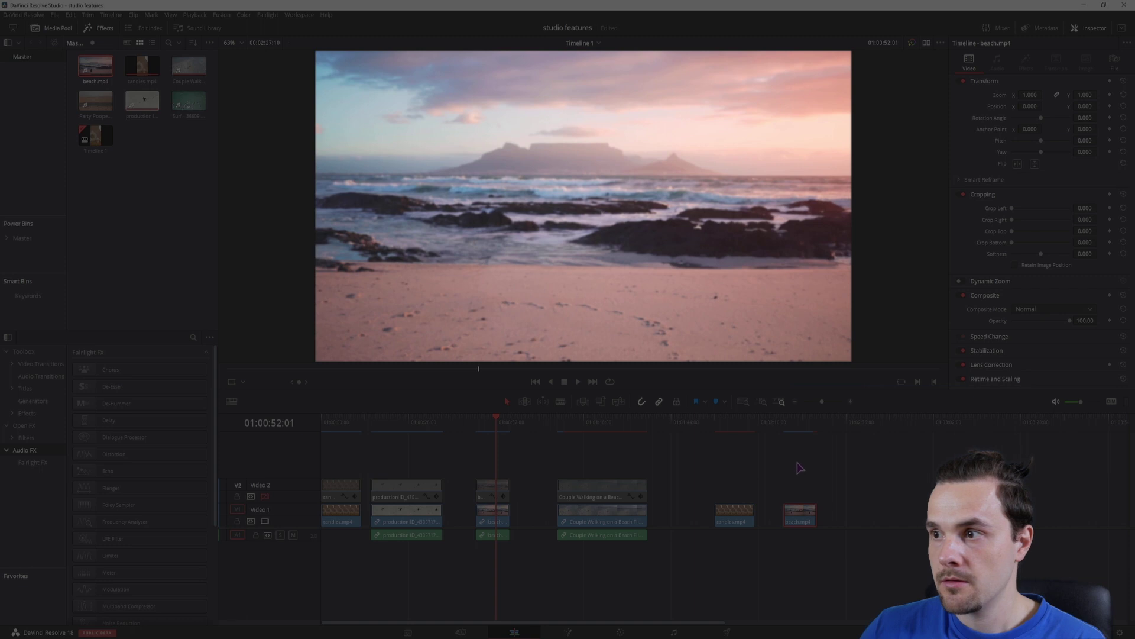
pyautogui.click(802, 423)
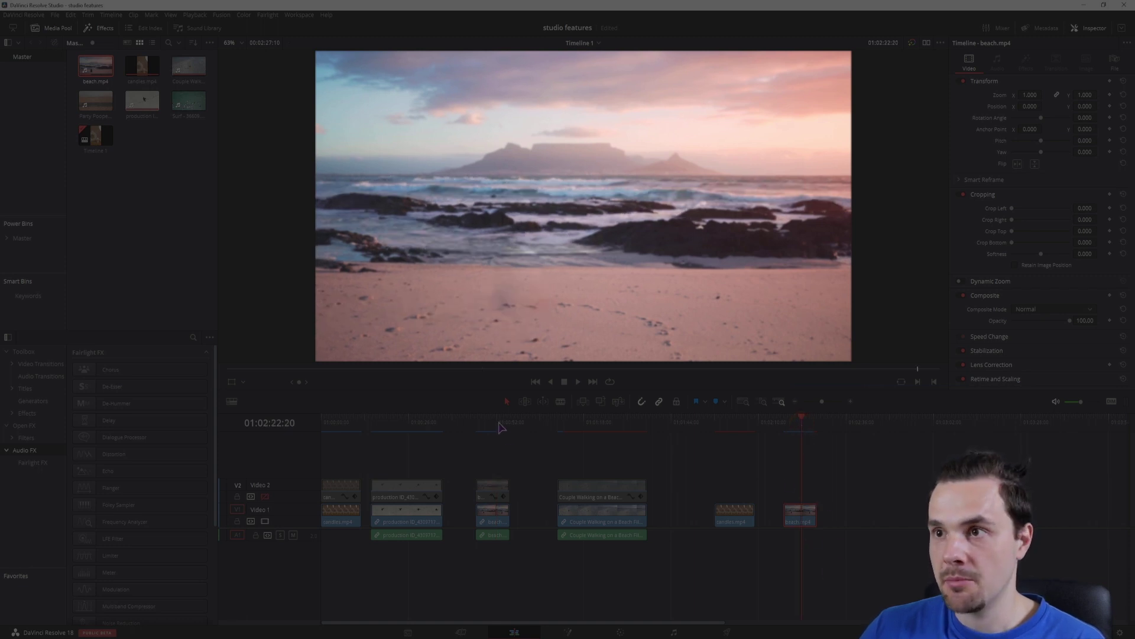
pyautogui.click(501, 423)
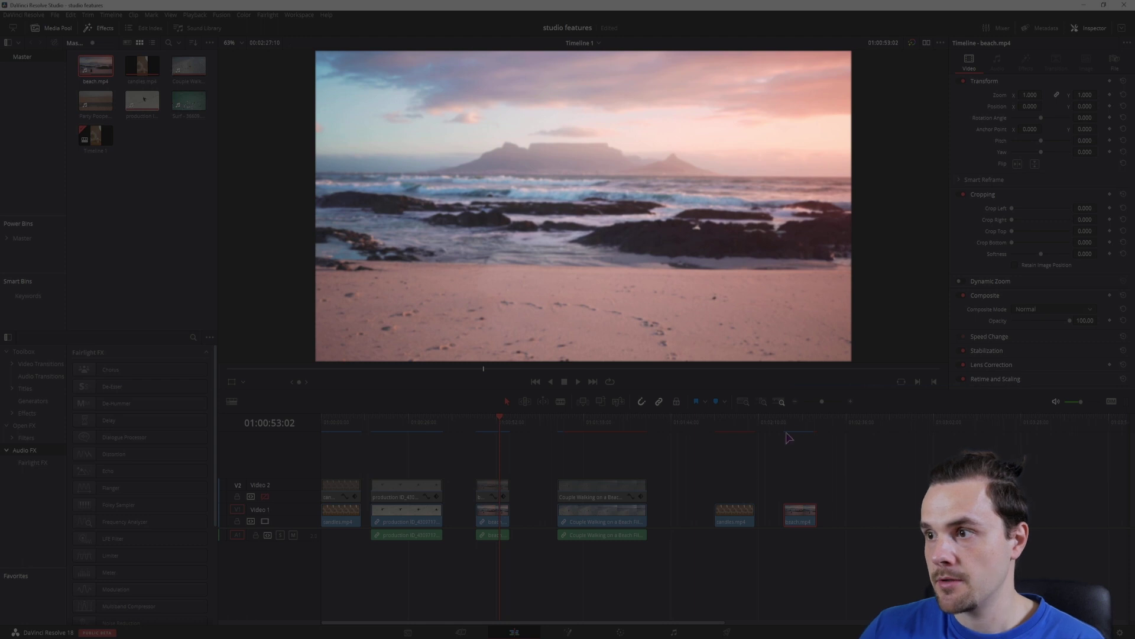
pyautogui.click(805, 424)
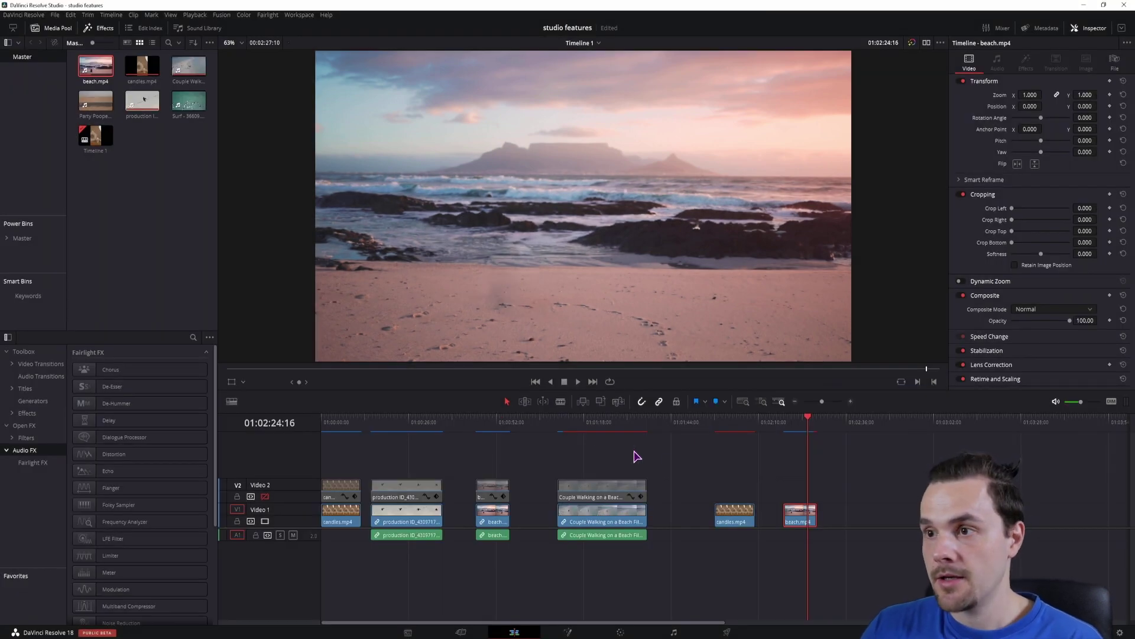
# Play the start of the Couple Walking on a Beach clip and compare it with the Video 2 track temporarily enabled
pyautogui.click(557, 424)
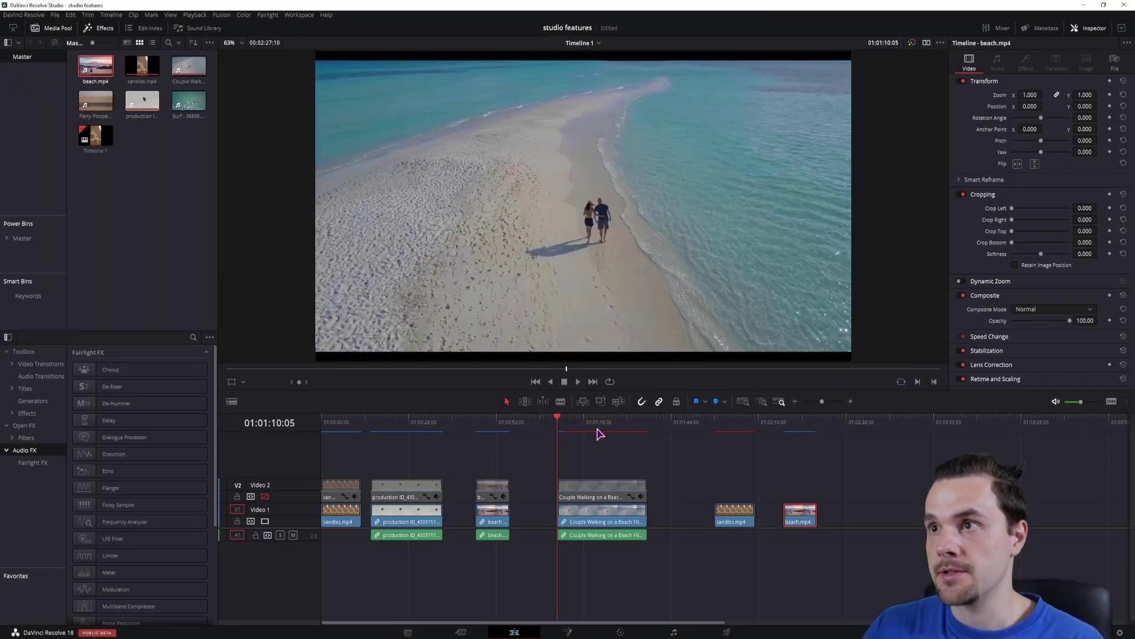
pyautogui.press('space')
pyautogui.press('space')
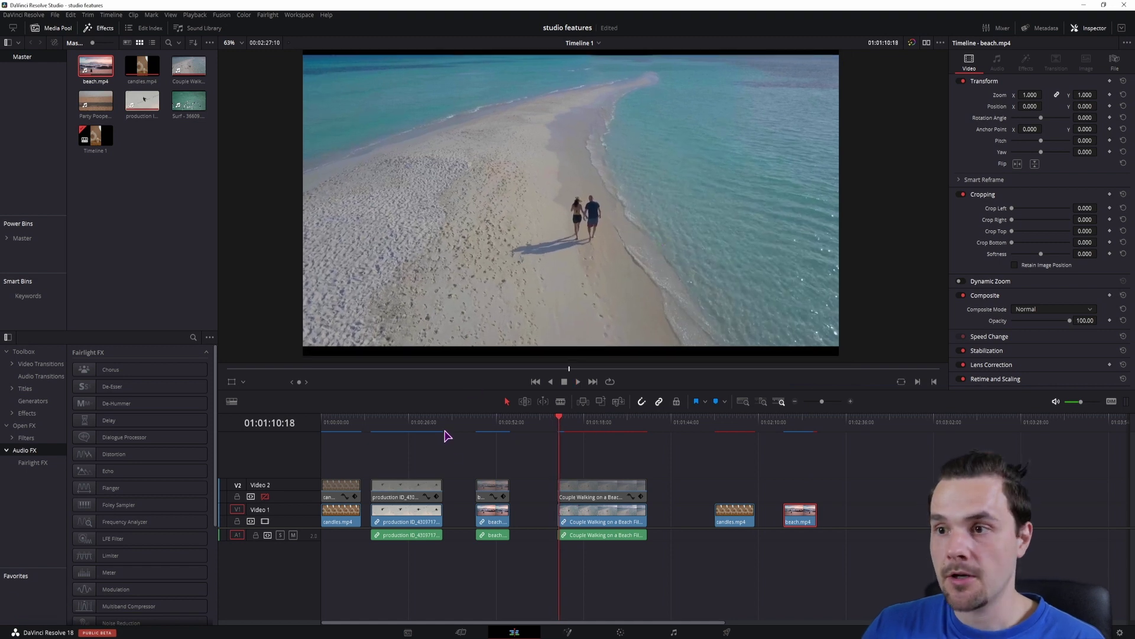
pyautogui.click(265, 496)
pyautogui.moveTo(590, 266); pyautogui.dragTo(578, 289)
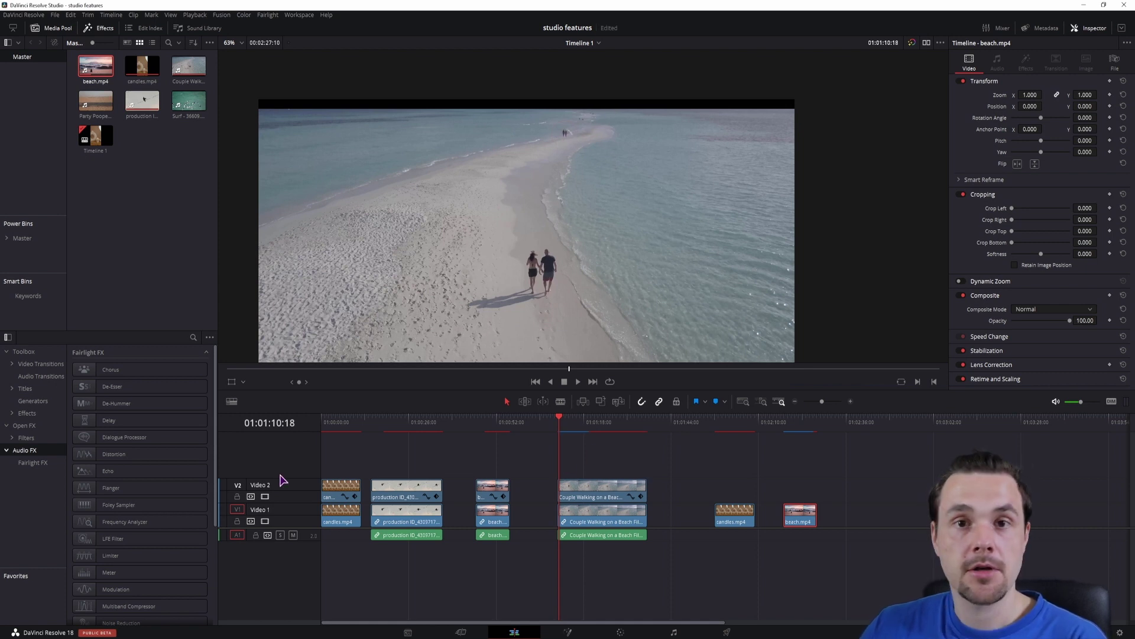
pyautogui.click(263, 497)
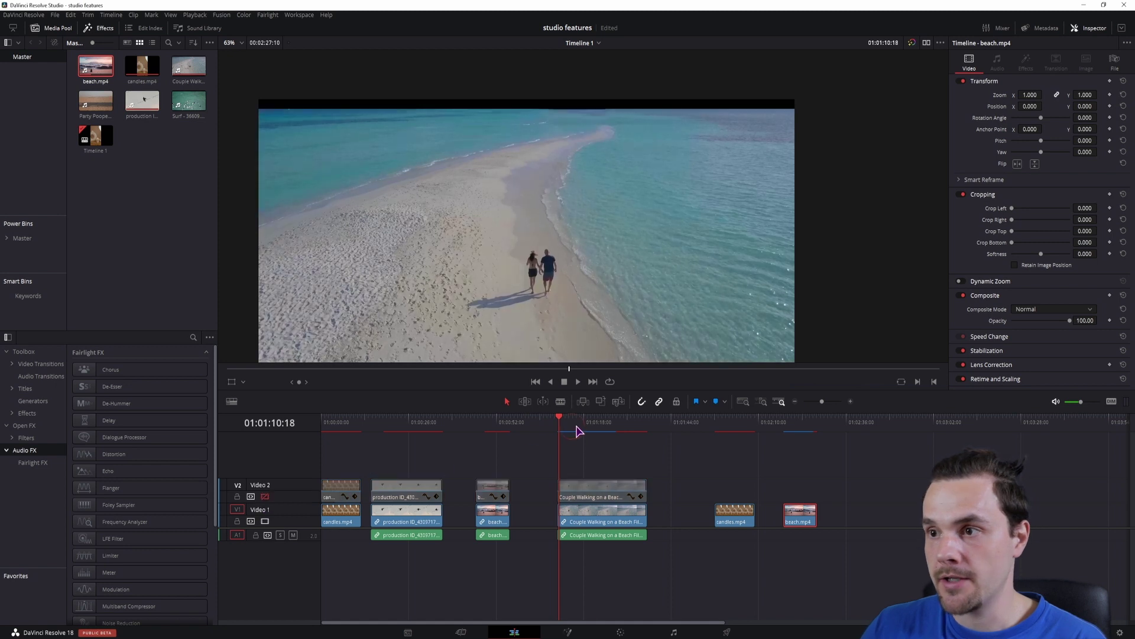
# Open the Couple Walking on a Beach clip on the Color page and select its first Patch Replacer node
pyautogui.click(592, 421)
pyautogui.click(604, 524)
pyautogui.click(620, 632)
pyautogui.click(907, 176)
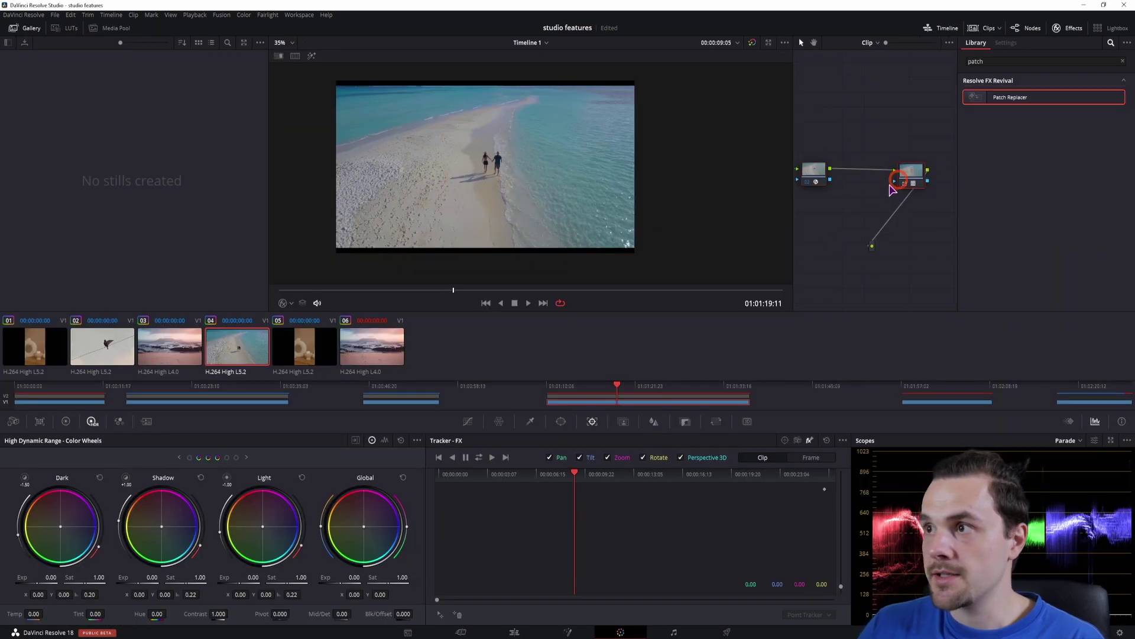
pyautogui.moveTo(825, 224); pyautogui.dragTo(884, 220)
pyautogui.click(813, 171)
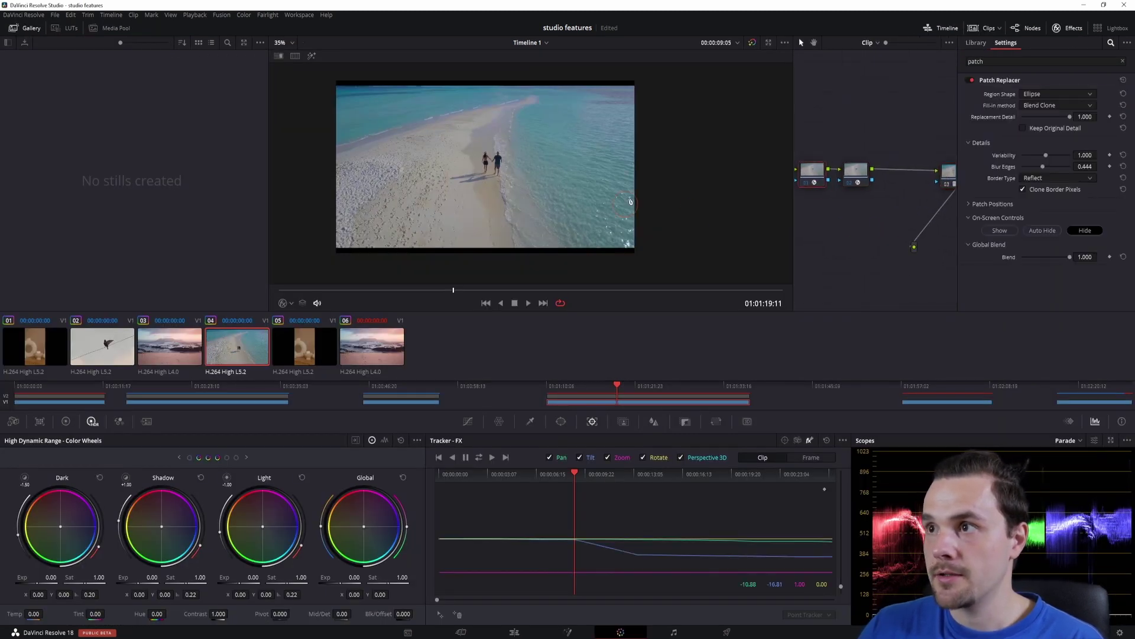
# Enable the Open FX overlay in the viewer and set the node's on-screen controls to Show to inspect the distant couple's patch
pyautogui.click(282, 303)
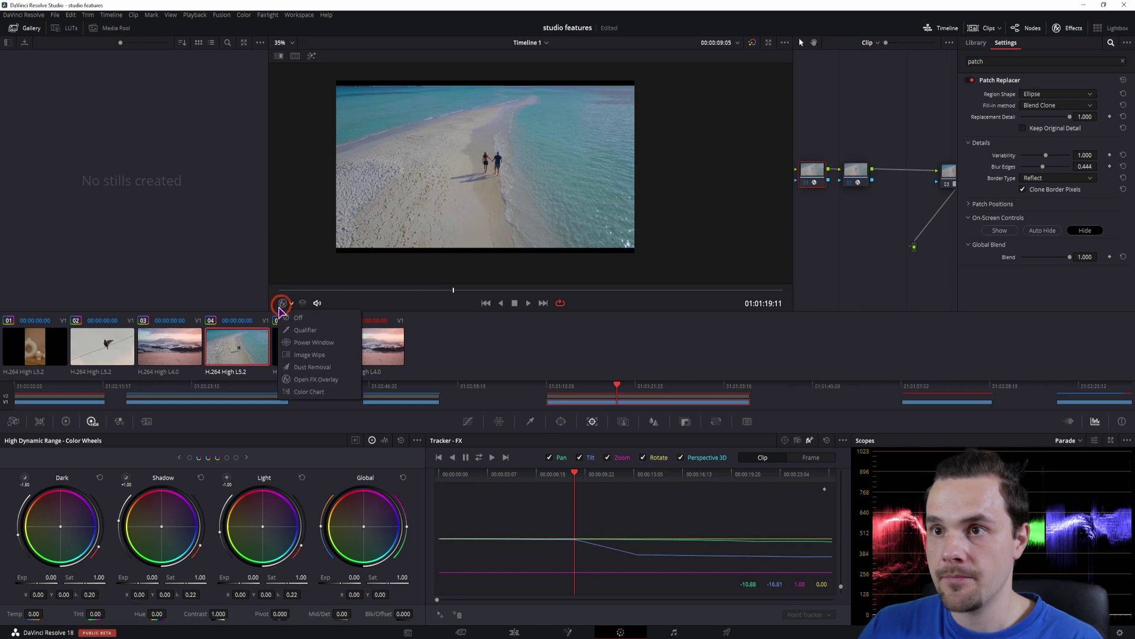
pyautogui.click(304, 382)
pyautogui.moveTo(543, 180); pyautogui.dragTo(577, 194)
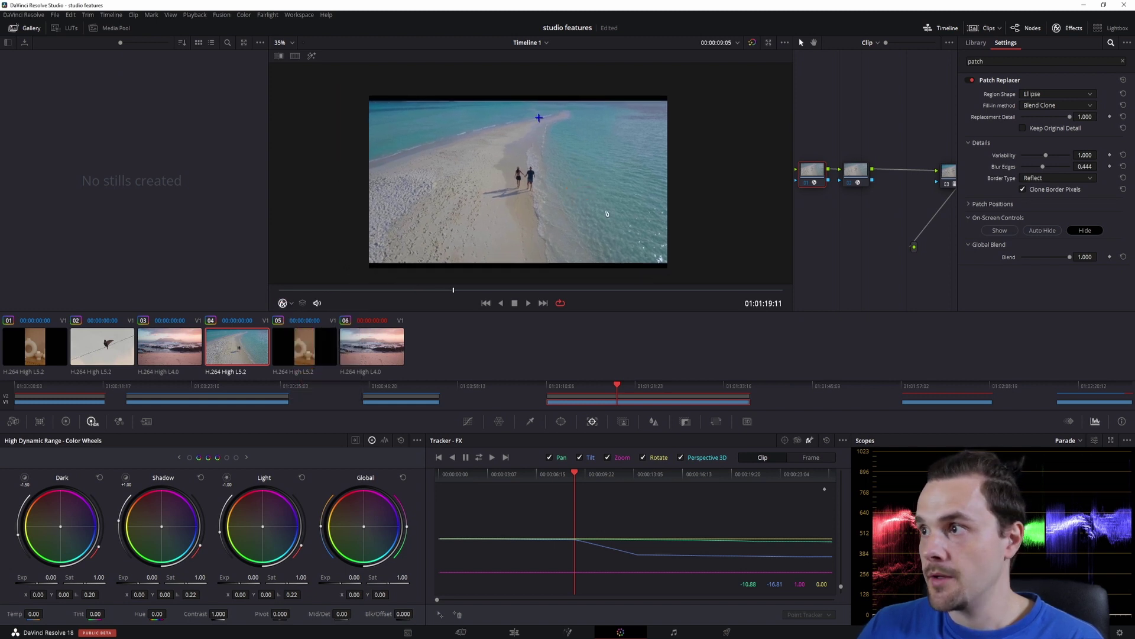
pyautogui.click(999, 230)
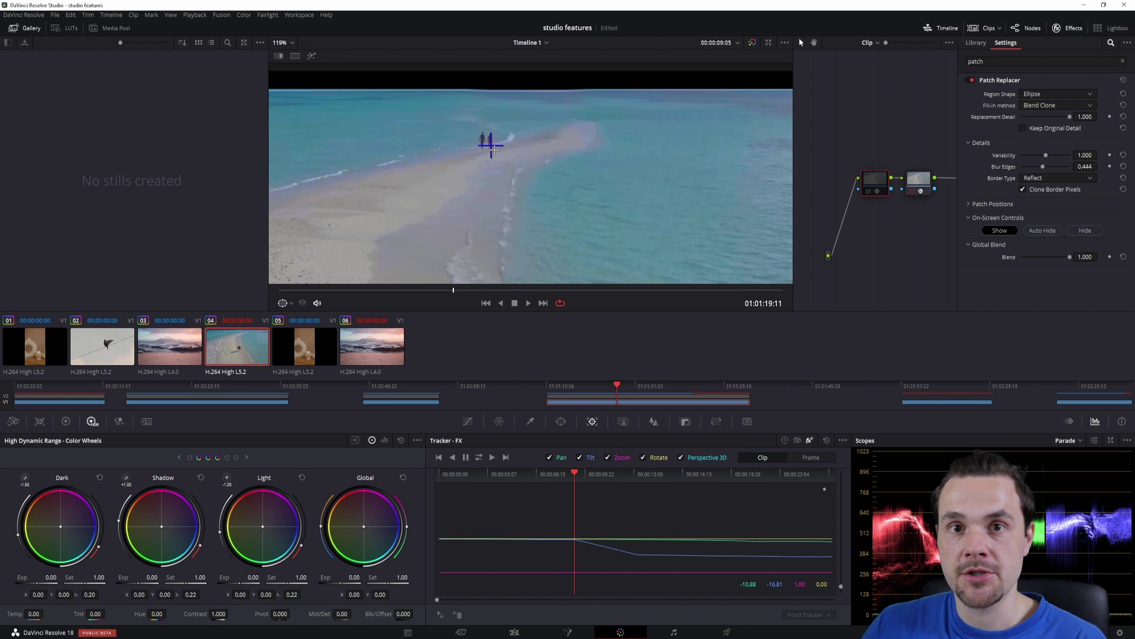
# Show the Open FX overlay for the second Patch Replacer node and scrub through the clip to inspect its tracked patch over the horizon
pyautogui.click(284, 303)
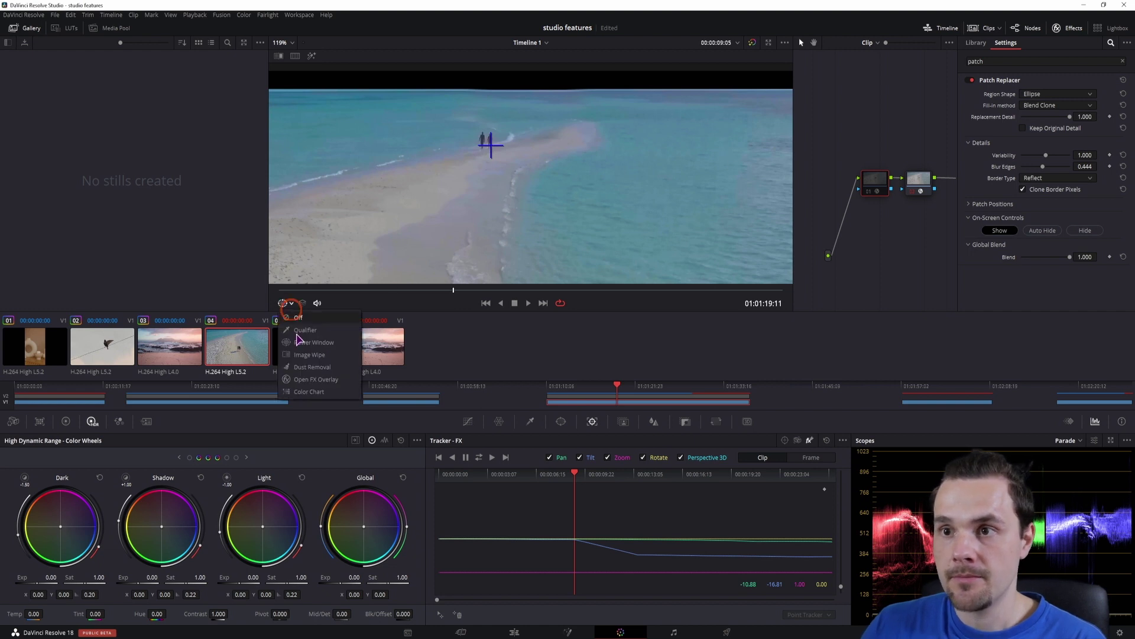
pyautogui.click(304, 375)
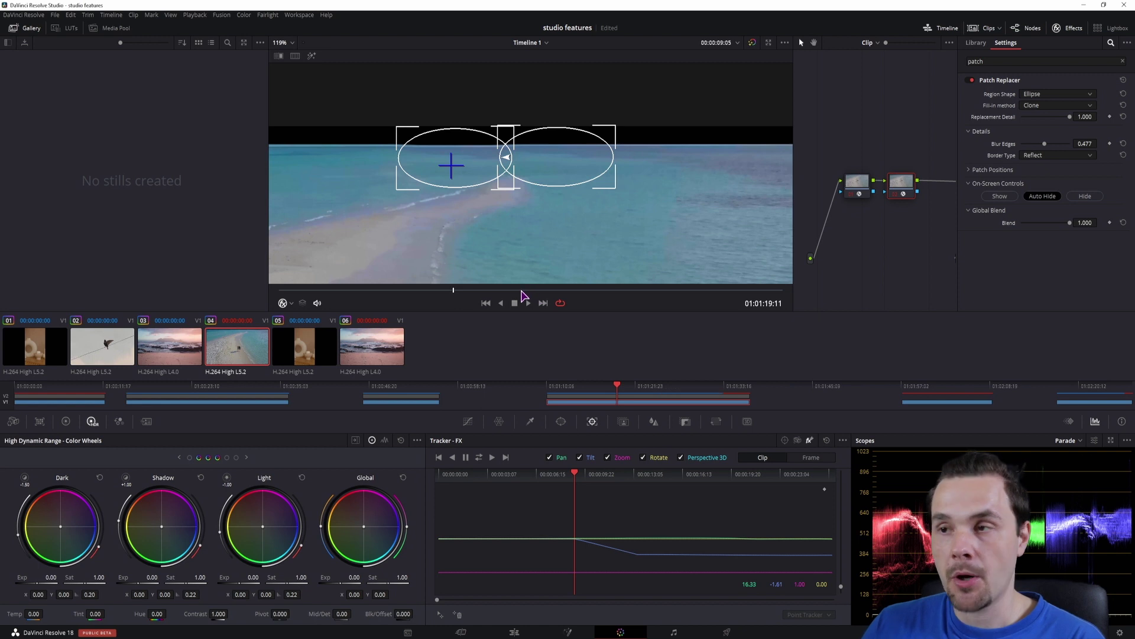
pyautogui.click(539, 291)
pyautogui.moveTo(585, 251); pyautogui.dragTo(599, 152)
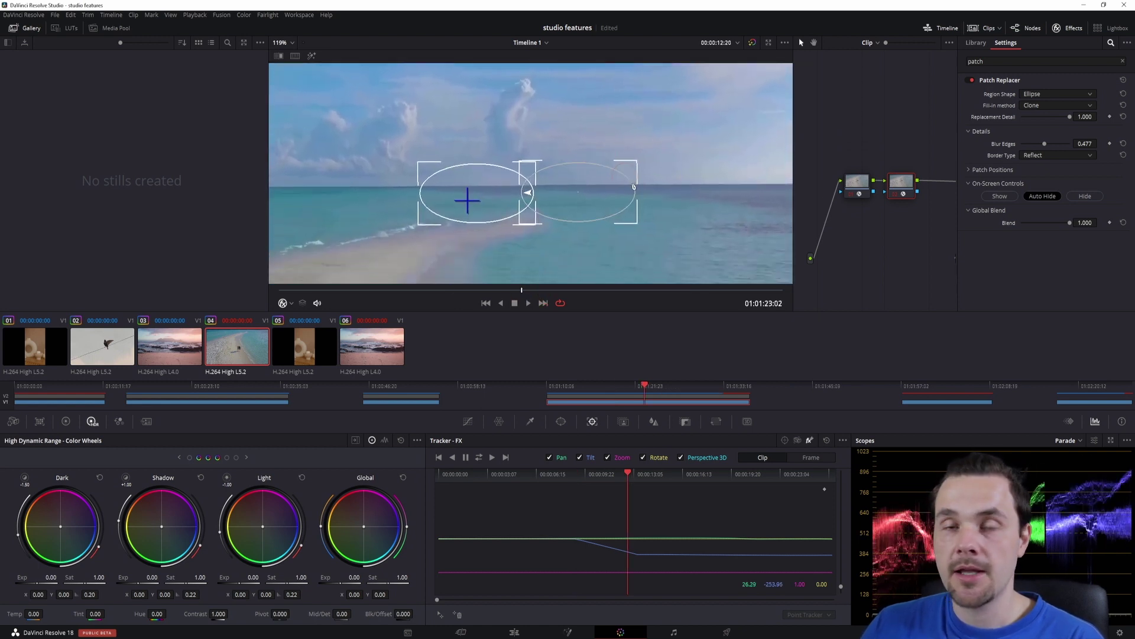
pyautogui.moveTo(638, 197); pyautogui.dragTo(613, 172)
pyautogui.moveTo(402, 291); pyautogui.dragTo(524, 290)
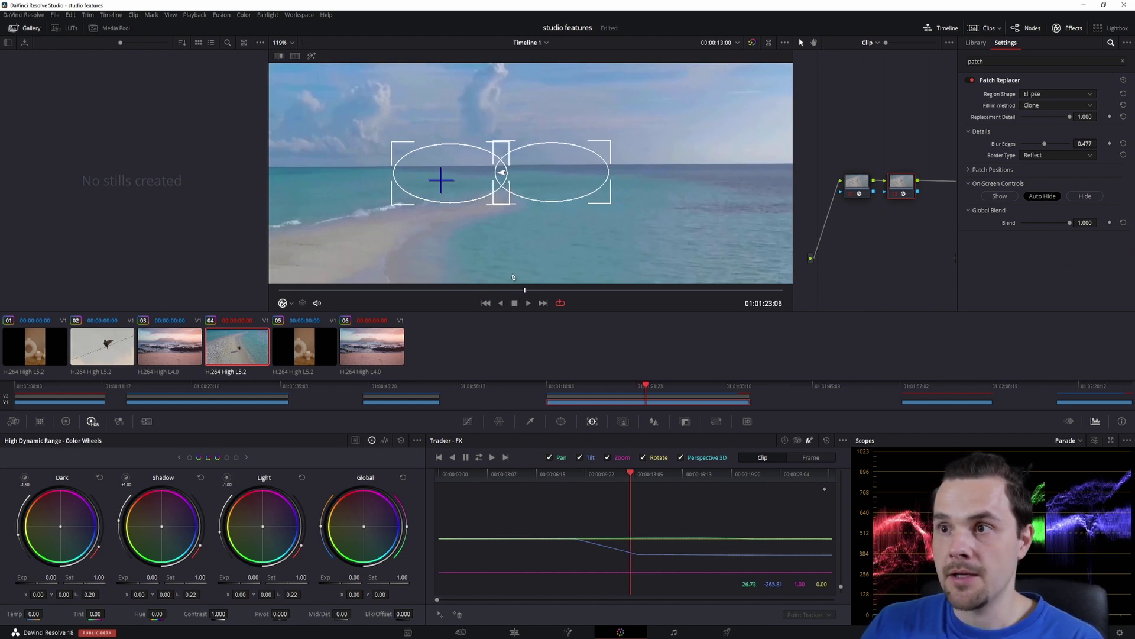
pyautogui.moveTo(431, 289); pyautogui.dragTo(480, 290)
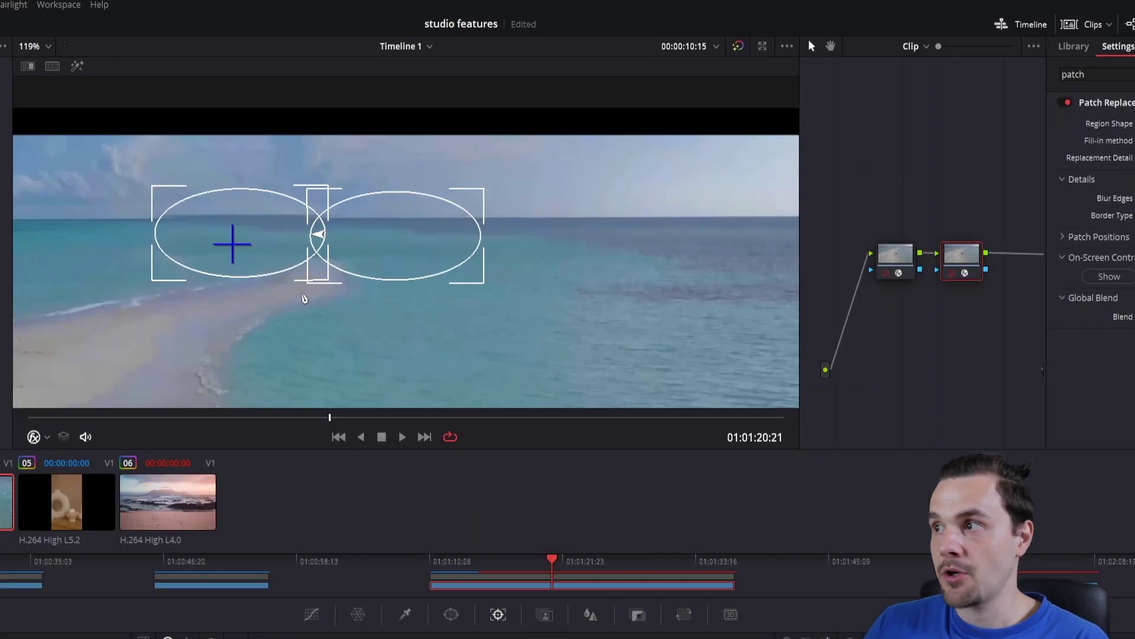
# Nudge the second Patch Replacer's source ellipse so the cloned horizon lines up with the surrounding horizon
pyautogui.click(196, 251)
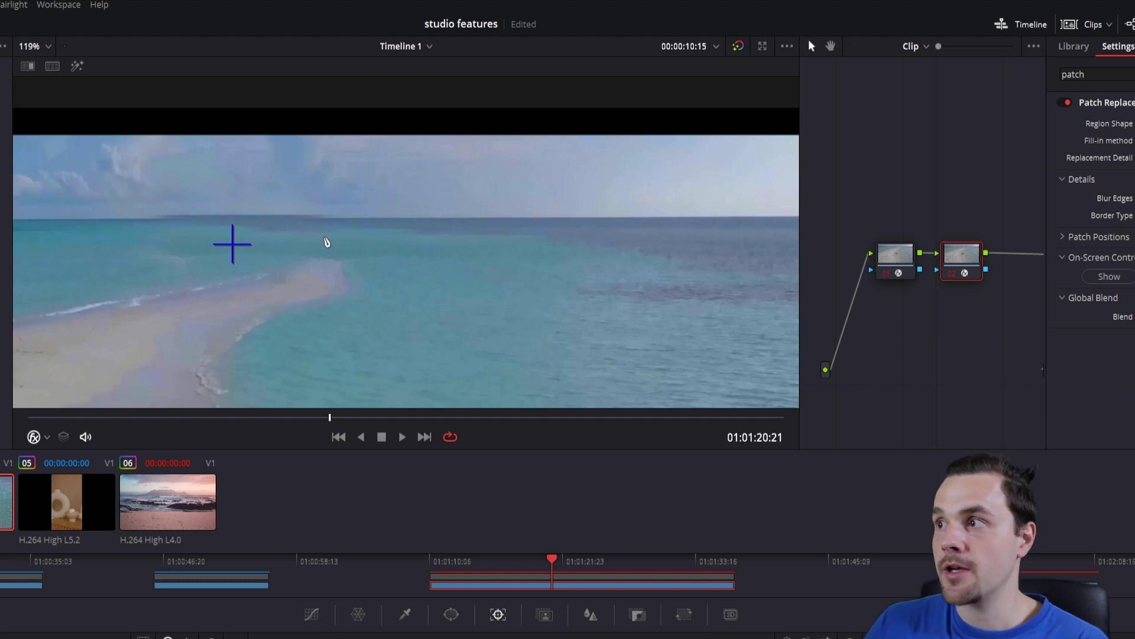
pyautogui.click(1061, 295)
pyautogui.click(407, 256)
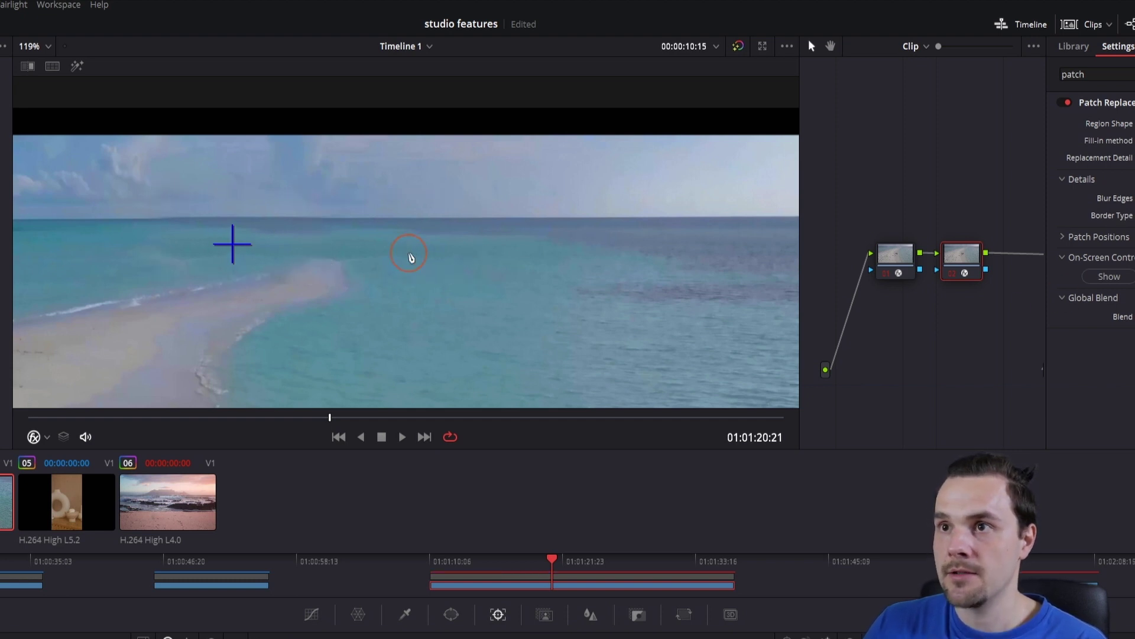
pyautogui.click(970, 357)
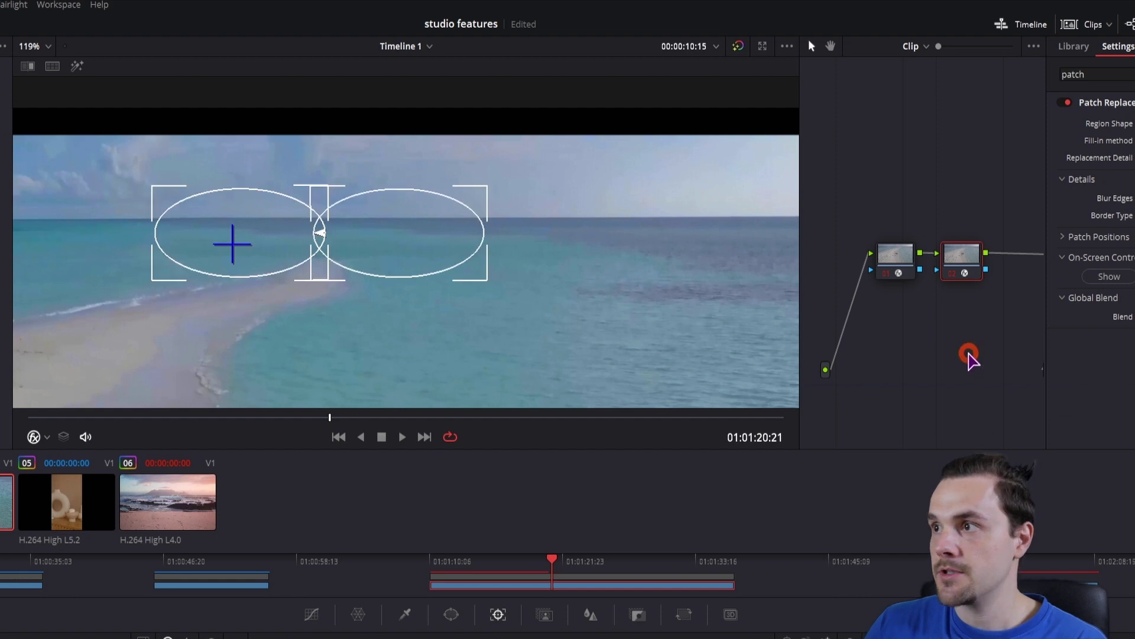